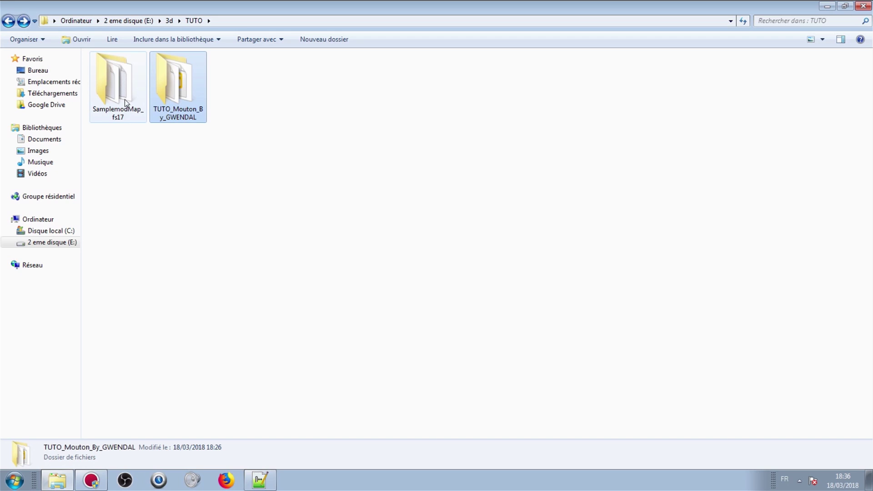
# - Open modDesc.xml from the SamplemodMap_fs17 folder and ModDesc.xml from the sheep tutorial folder in Notepad++
pyautogui.doubleClick(369, 92)
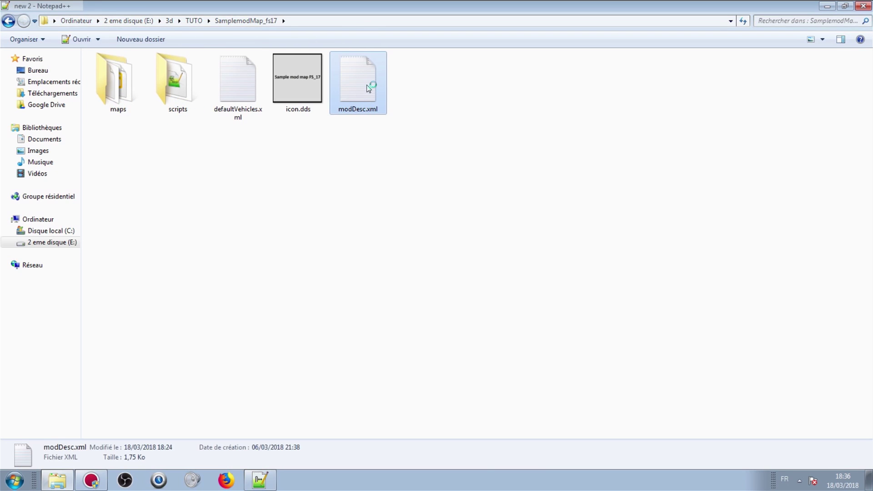
pyautogui.click(827, 6)
pyautogui.click(196, 21)
pyautogui.doubleClick(190, 74)
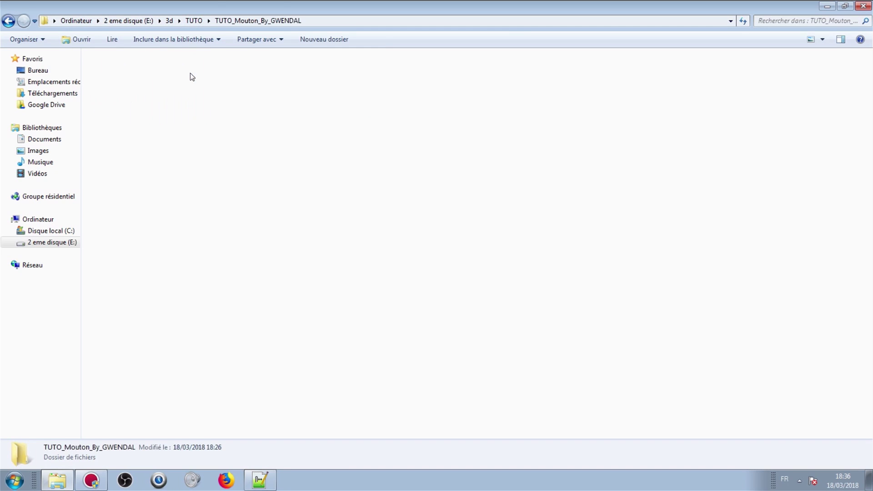
pyautogui.doubleClick(241, 108)
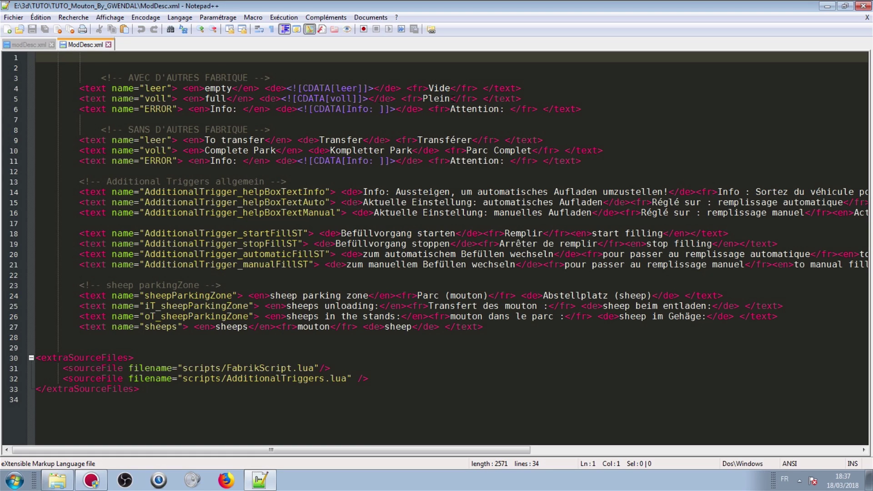
# - Examine the AVEC D'AUTRES FABRIQUE and SANS D'AUTRES FABRIQUE blocks and look through the map's modDesc.xml for comparison
pyautogui.moveTo(597, 109); pyautogui.dragTo(104, 78)
pyautogui.moveTo(595, 160); pyautogui.dragTo(98, 129)
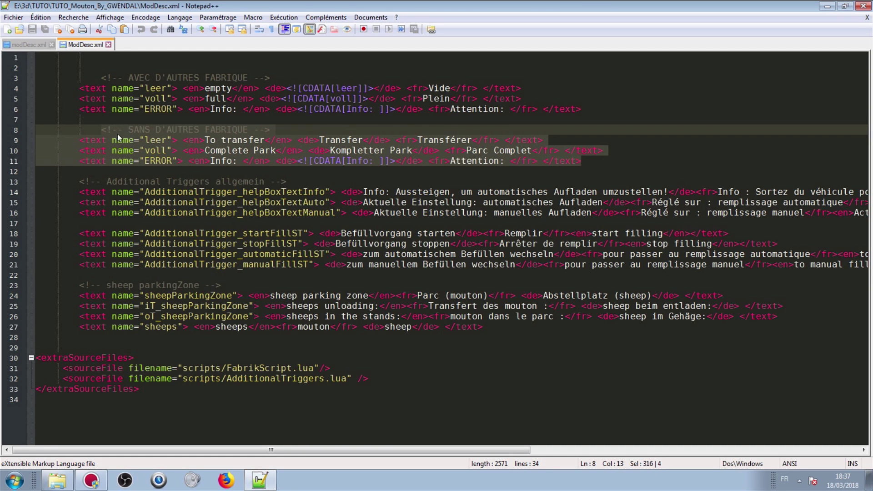
pyautogui.doubleClick(115, 136)
pyautogui.click(27, 44)
pyautogui.scroll(-4, 165, 188)
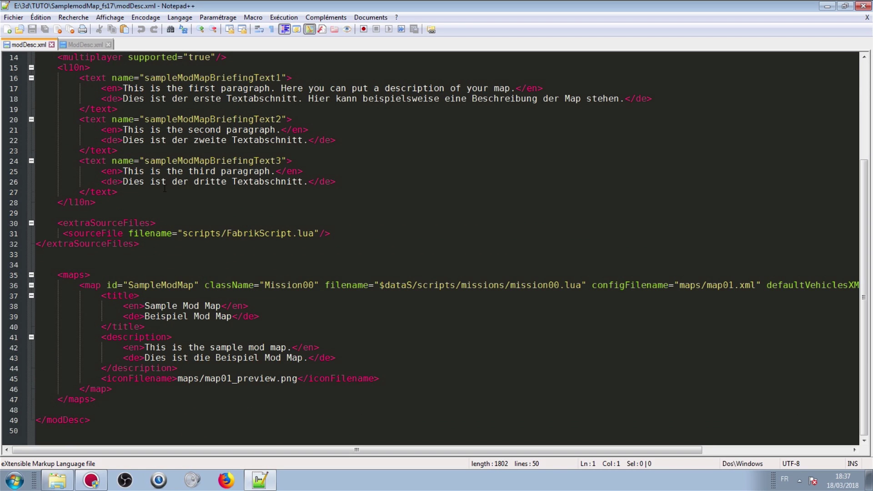
pyautogui.scroll(3, 163, 157)
pyautogui.click(86, 45)
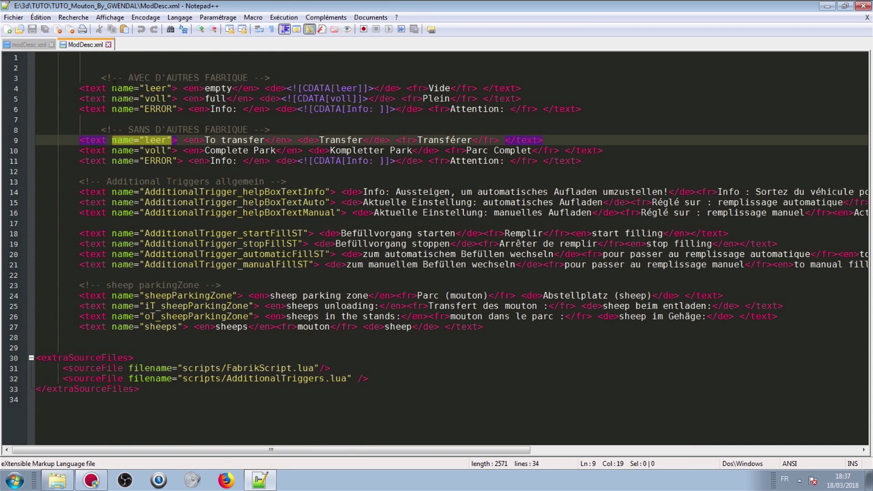
# - Check the map's modDesc.xml for the leer, voll and ERROR text entries of the sheep ModDesc.xml
pyautogui.click(155, 89)
pyautogui.click(155, 99)
pyautogui.click(156, 109)
pyautogui.click(35, 45)
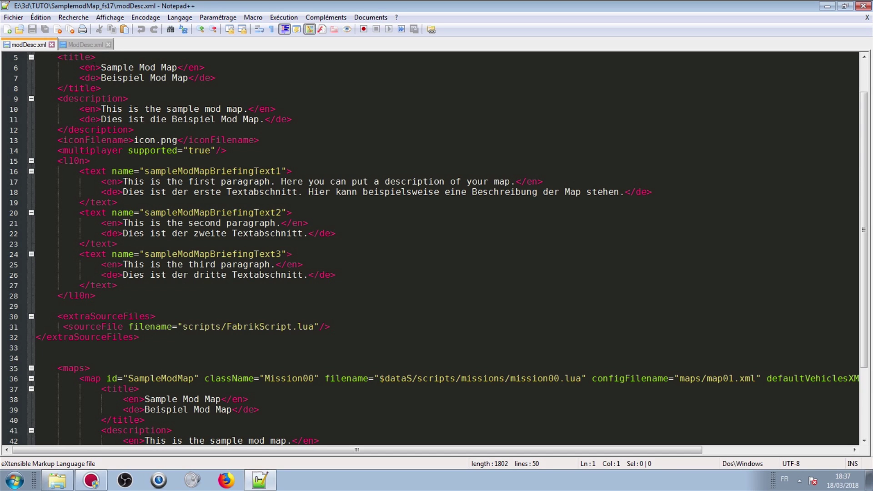
pyautogui.click(87, 46)
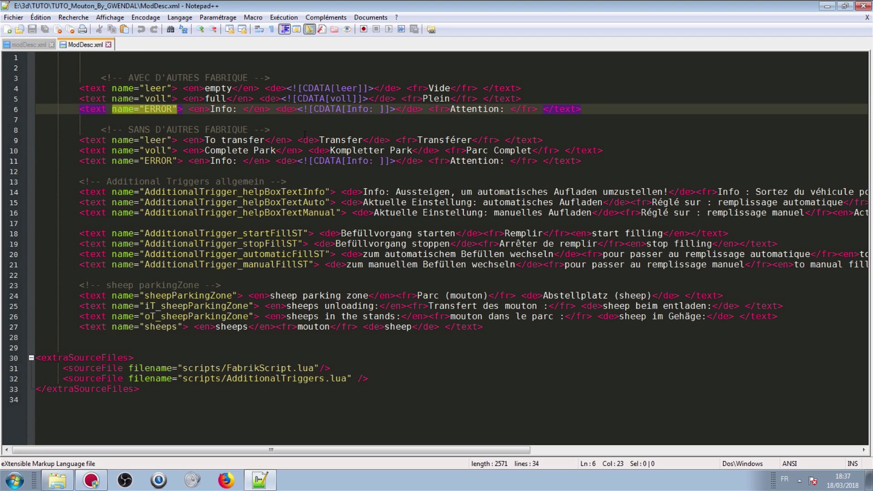
# - Compare the text entries for maps with other factories against those for maps without other factories
pyautogui.moveTo(581, 109); pyautogui.dragTo(106, 78)
pyautogui.moveTo(102, 130); pyautogui.dragTo(595, 160)
pyautogui.moveTo(595, 110); pyautogui.dragTo(98, 79)
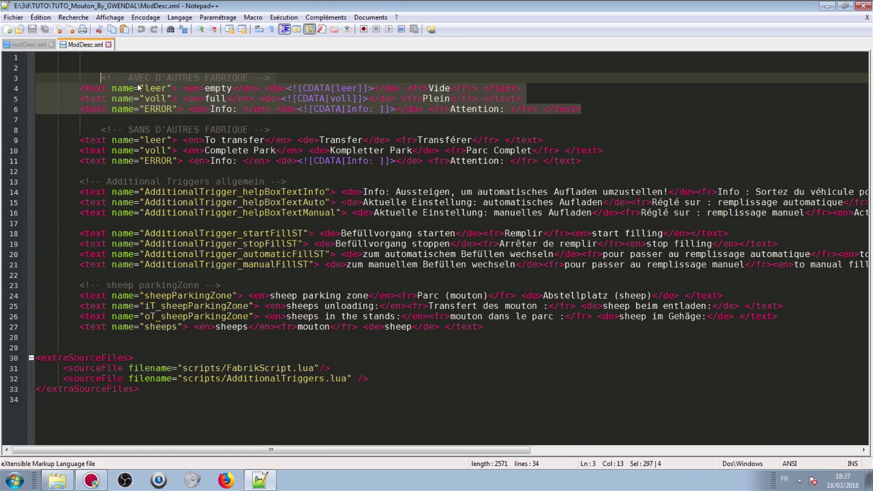
pyautogui.click(319, 109)
pyautogui.moveTo(623, 111); pyautogui.dragTo(96, 74)
pyautogui.click(14, 46)
pyautogui.click(82, 45)
pyautogui.moveTo(588, 157); pyautogui.dragTo(101, 129)
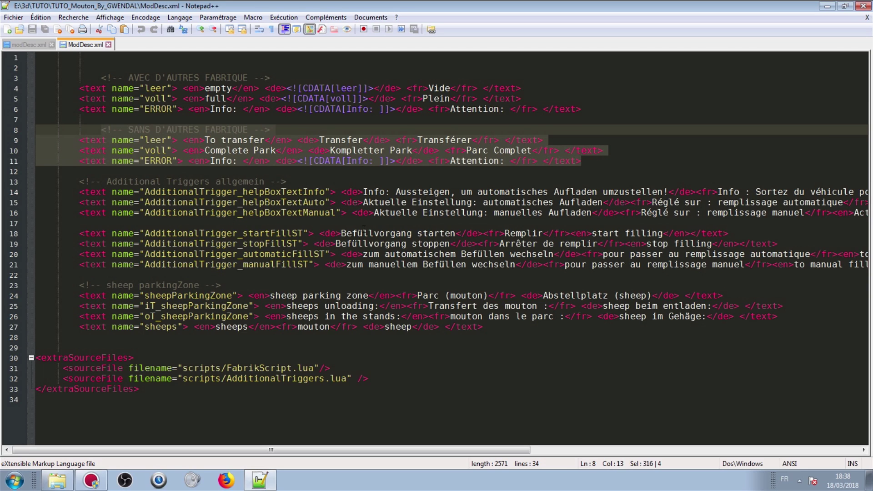
# - Copy the AVEC D'AUTRES FABRIQUE text block into the map's modDesc.xml, below the sampleModMapBriefingText3 entry
pyautogui.moveTo(582, 109); pyautogui.dragTo(104, 73)
pyautogui.hotkey('ctrl', 'c')
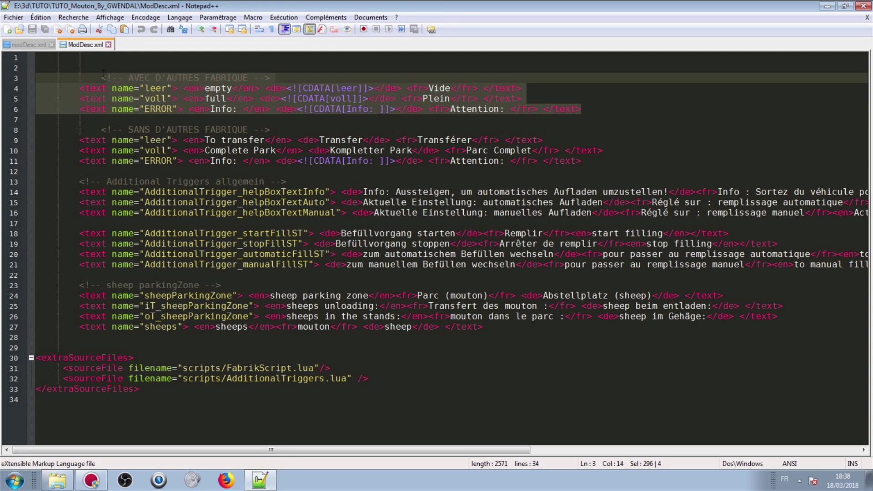
pyautogui.click(26, 42)
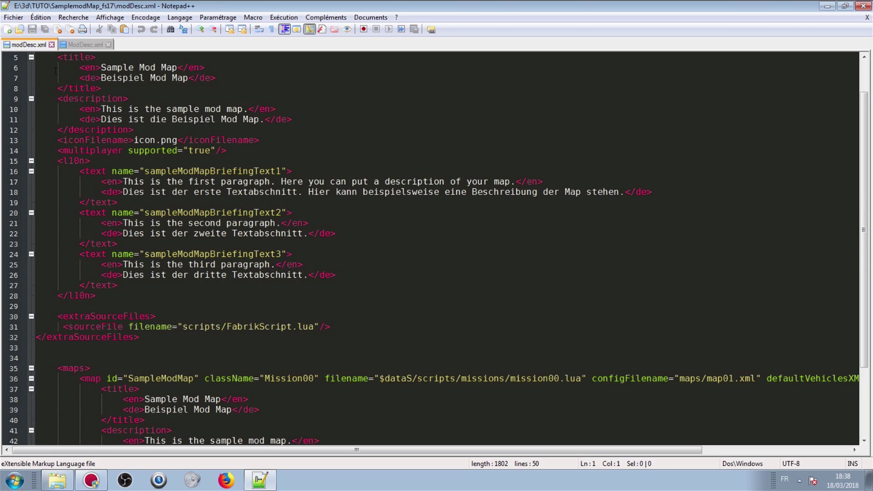
pyautogui.click(121, 286)
pyautogui.press('Return')
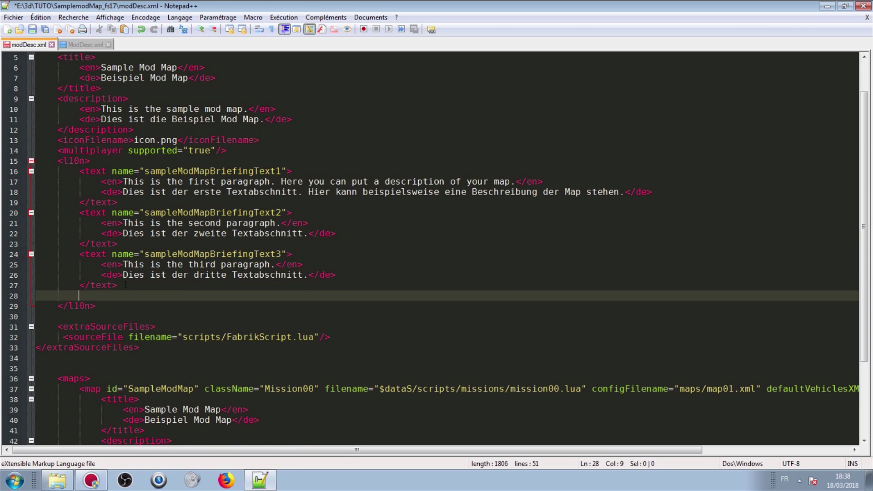
pyautogui.hotkey('ctrl', 'v')
# - Copy the Additional Triggers allgemein and sheep parkingZone text blocks into the map's modDesc.xml, below the ERROR entry
pyautogui.click(74, 47)
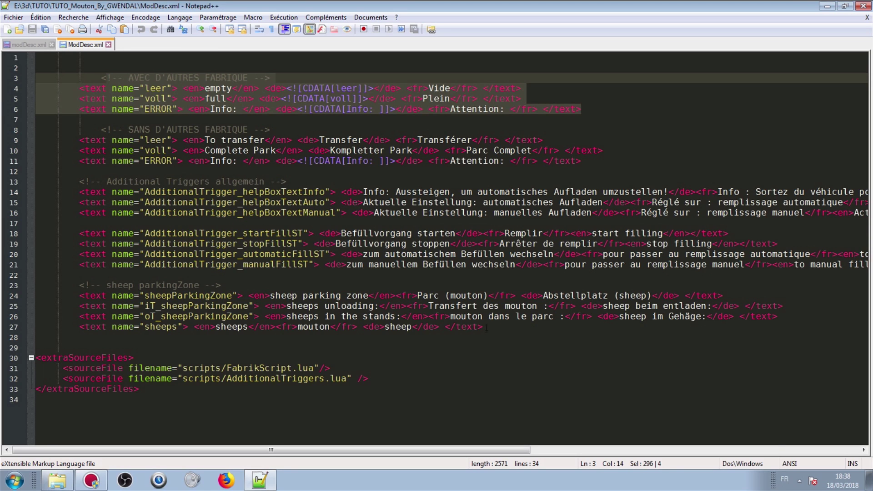
pyautogui.moveTo(488, 326); pyautogui.dragTo(79, 182)
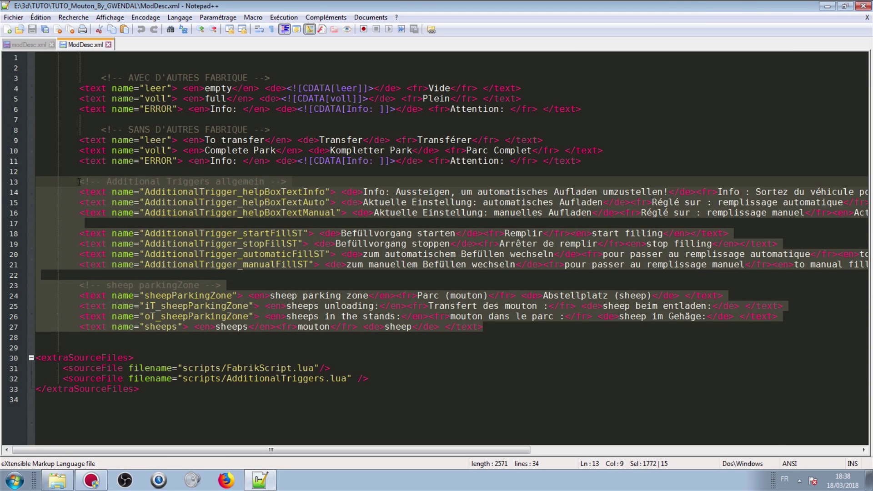
pyautogui.click(157, 244)
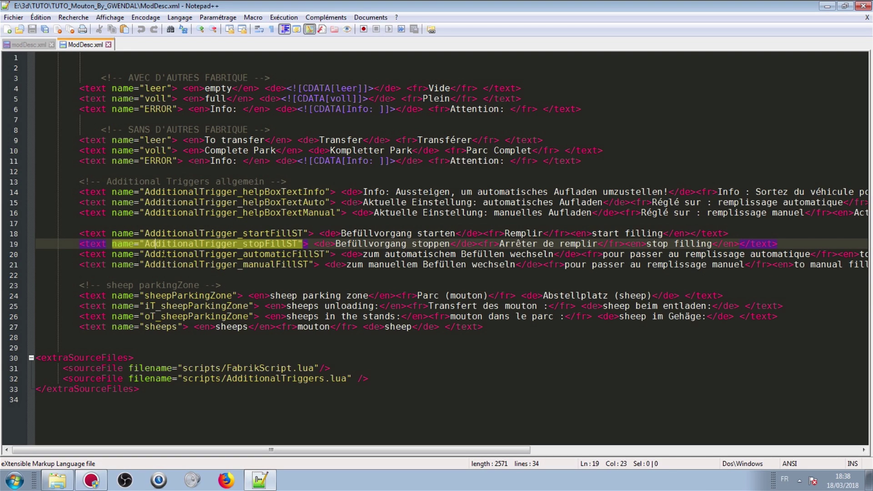
pyautogui.moveTo(78, 263); pyautogui.dragTo(77, 57)
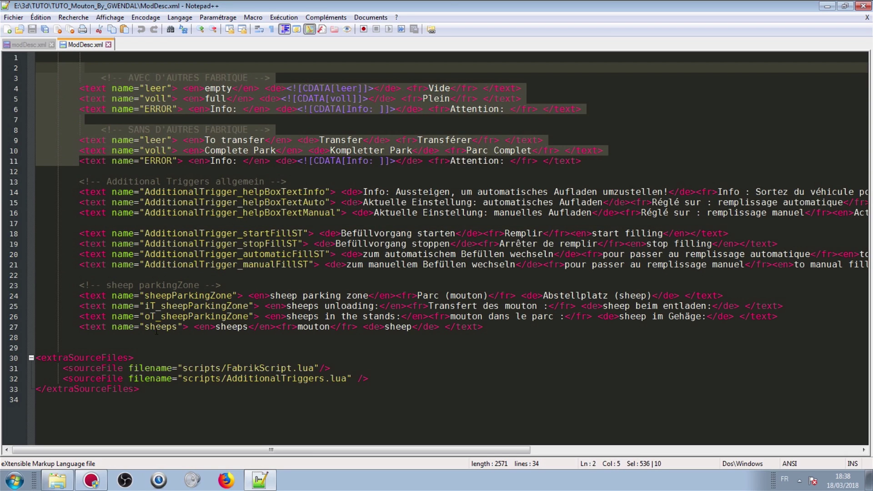
pyautogui.click(160, 326)
pyautogui.moveTo(490, 326); pyautogui.dragTo(84, 182)
pyautogui.hotkey('ctrl', 'c')
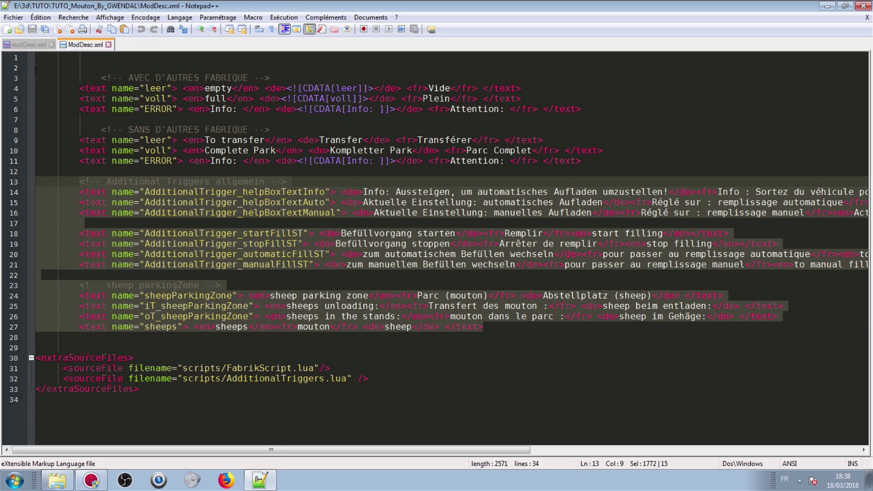
pyautogui.click(28, 45)
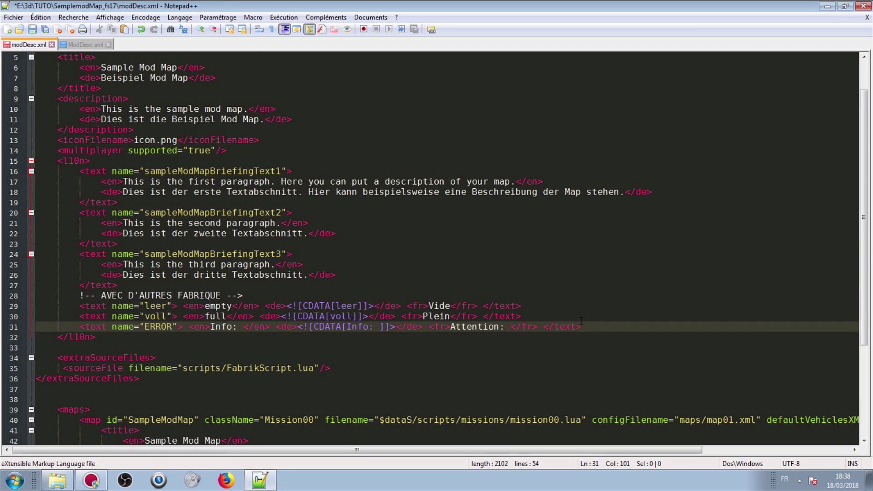
pyautogui.press('Return')
pyautogui.hotkey('ctrl', 'v')
pyautogui.scroll(-2, 580, 322)
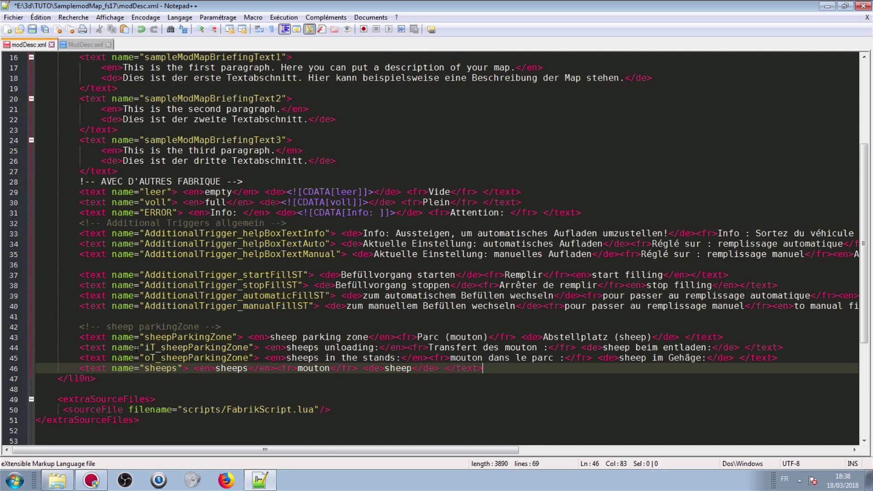
# - Copy the scripts/AdditionalTriggers.lua sourceFile line into the map's extraSourceFiles section, below the FabrikScript.lua line
pyautogui.scroll(-5, 147, 252)
pyautogui.click(147, 254)
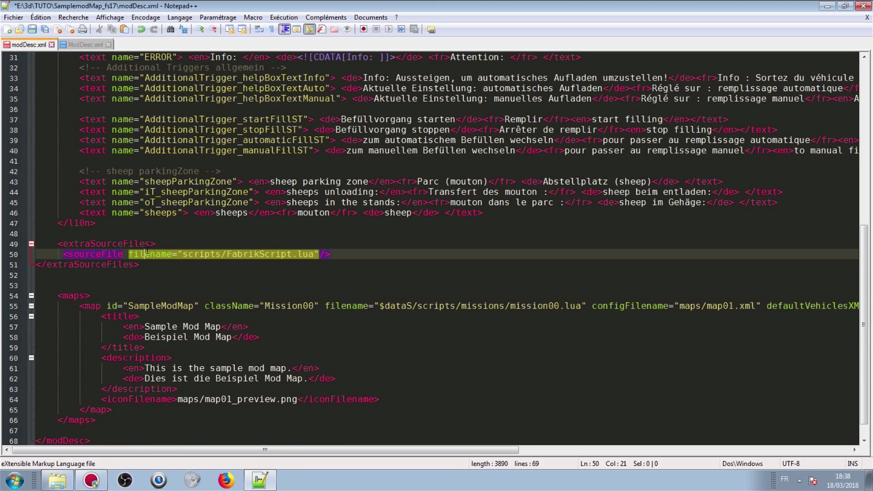
pyautogui.click(337, 255)
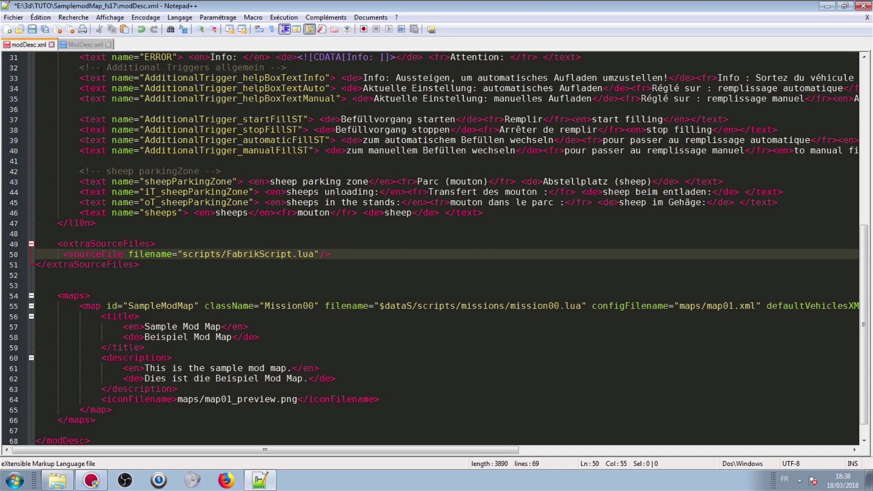
pyautogui.click(85, 45)
pyautogui.click(155, 387)
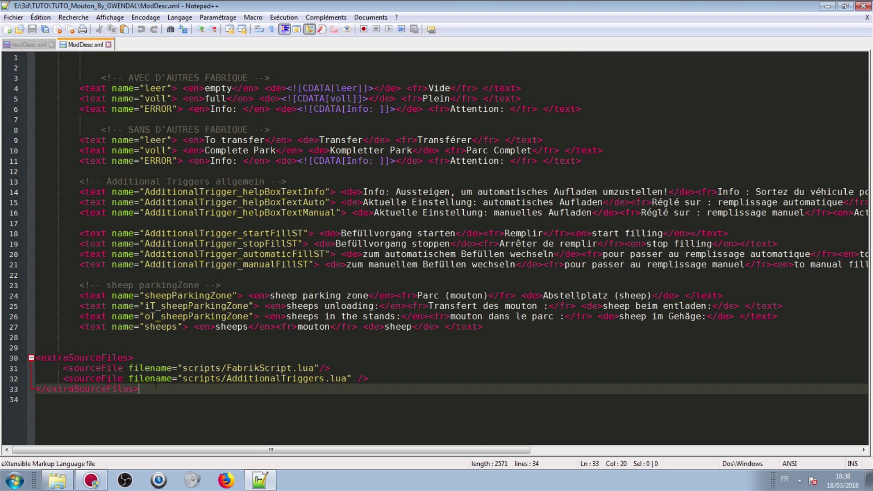
pyautogui.moveTo(398, 374); pyautogui.dragTo(63, 376)
pyautogui.hotkey('ctrl', 'c')
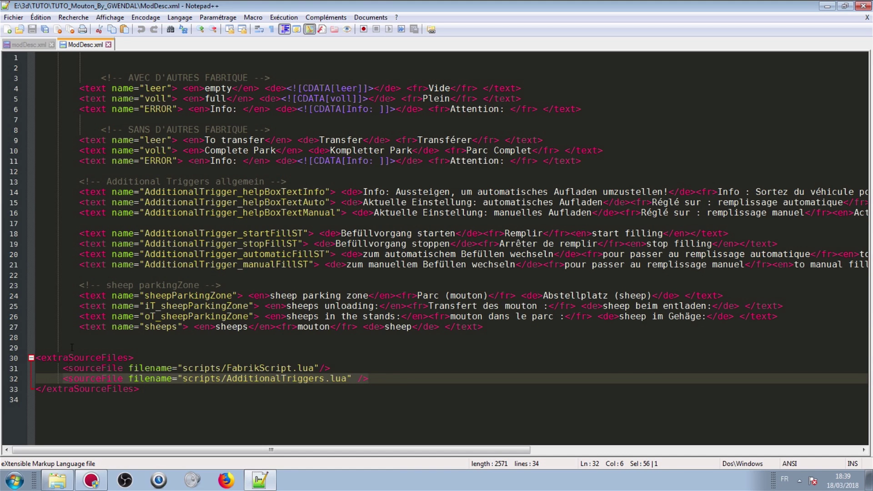
pyautogui.click(33, 45)
pyautogui.press('Return')
pyautogui.hotkey('ctrl', 'v')
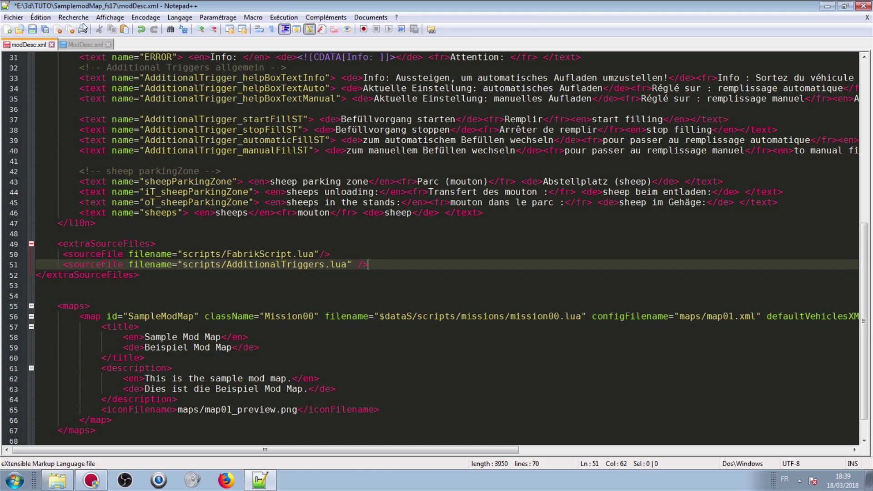
# - Replace the map's whole extraSourceFiles block with the one copied from the sheep ModDesc.xml
pyautogui.moveTo(92, 276); pyautogui.dragTo(91, 245)
pyautogui.click(74, 46)
pyautogui.moveTo(139, 389); pyautogui.dragTo(2, 358)
pyautogui.hotkey('ctrl', 'c')
pyautogui.click(24, 45)
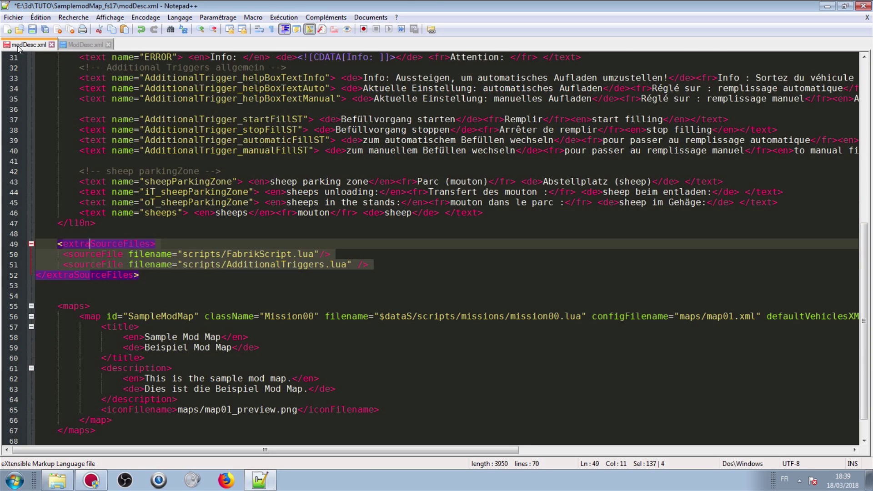
pyautogui.moveTo(143, 274); pyautogui.dragTo(56, 246)
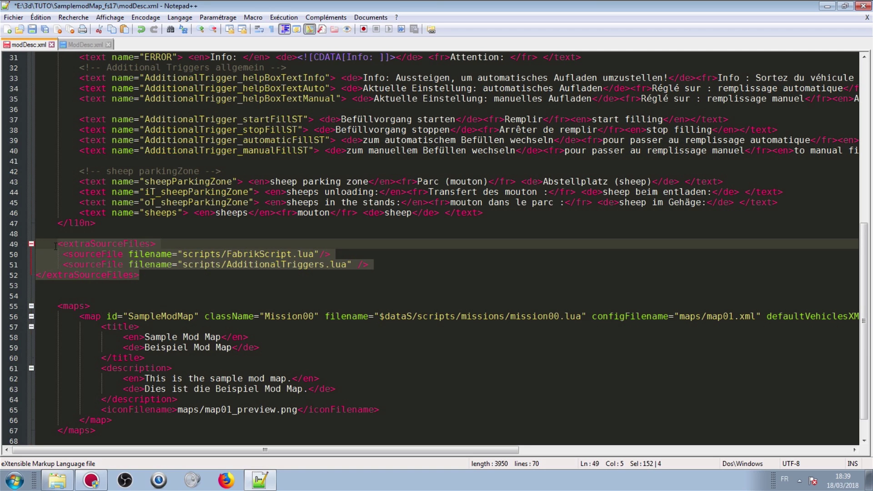
pyautogui.hotkey('ctrl', 'v')
pyautogui.scroll(10, 82, 218)
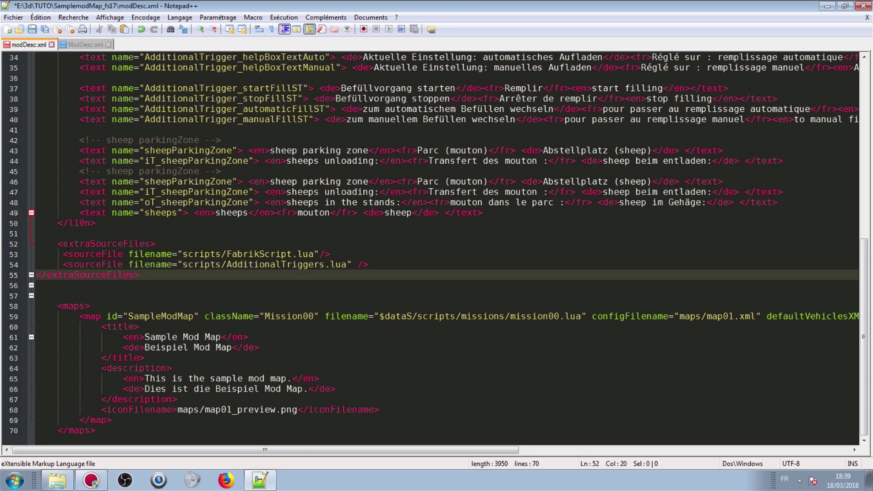
# - Save the map's modDesc.xml and close both files and the text editor
pyautogui.click(32, 29)
pyautogui.click(51, 45)
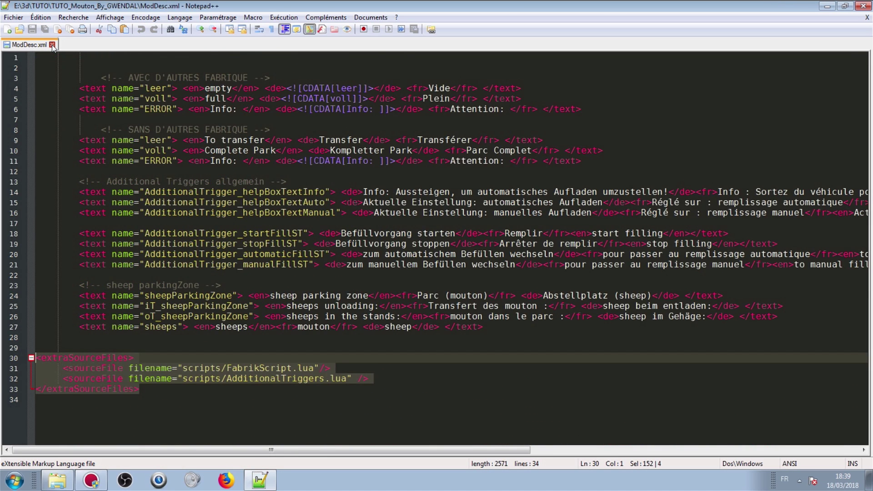
pyautogui.click(51, 44)
pyautogui.click(863, 6)
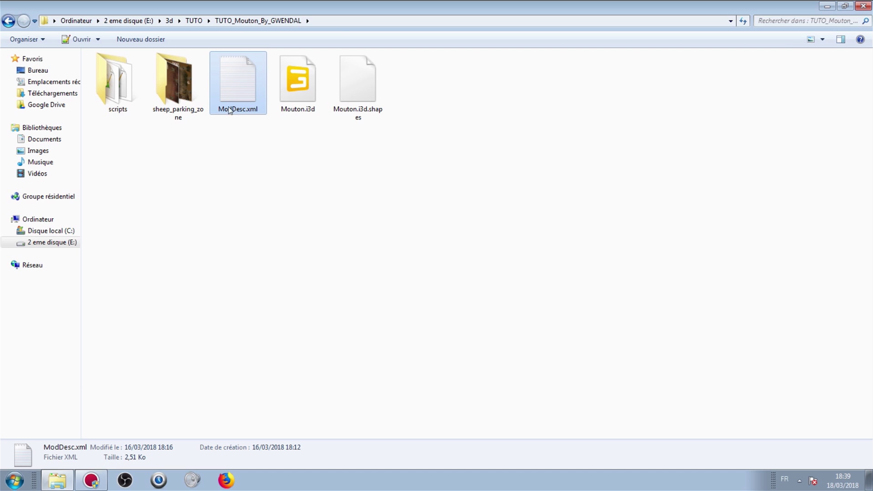
# - Copy the scripts folder from TUTO_Mouton_By_GWENDAL into SamplemodMap_fs17, merging the folders and replacing FabrikScript.lua, and check the merged folder
pyautogui.doubleClick(116, 77)
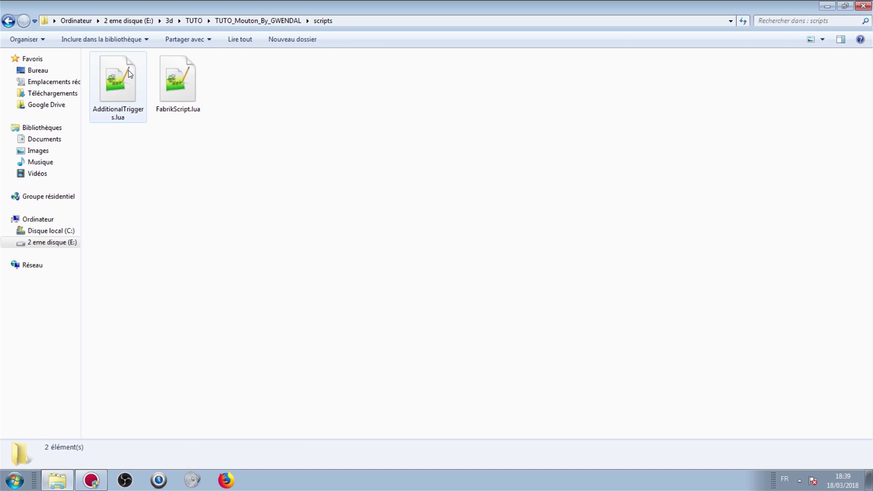
pyautogui.click(8, 21)
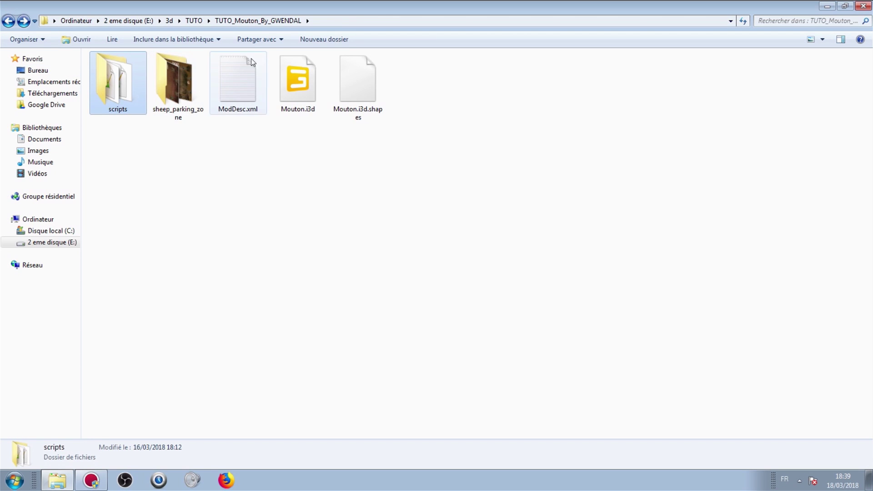
pyautogui.click(194, 21)
pyautogui.doubleClick(129, 99)
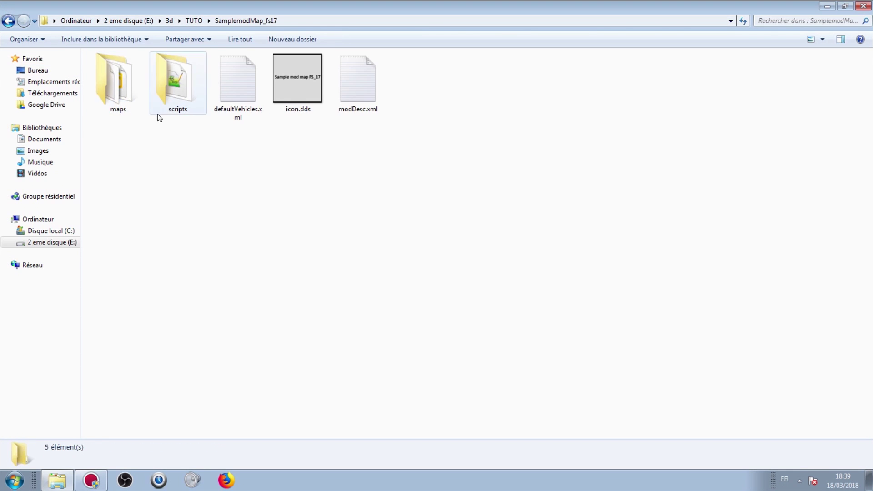
pyautogui.hotkey('ctrl', 'v')
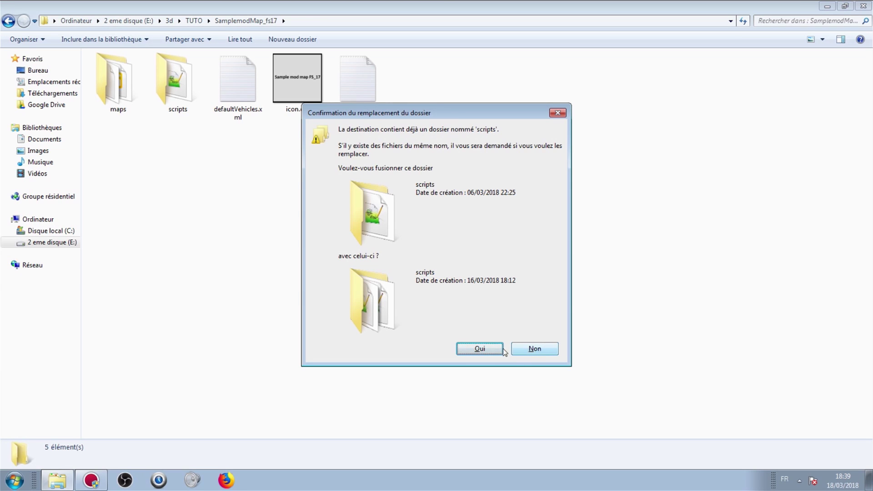
pyautogui.click(480, 349)
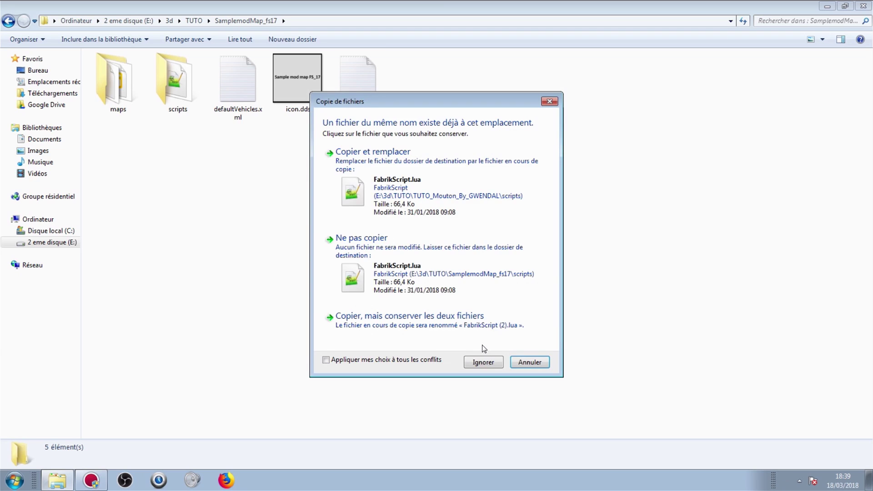
pyautogui.click(445, 198)
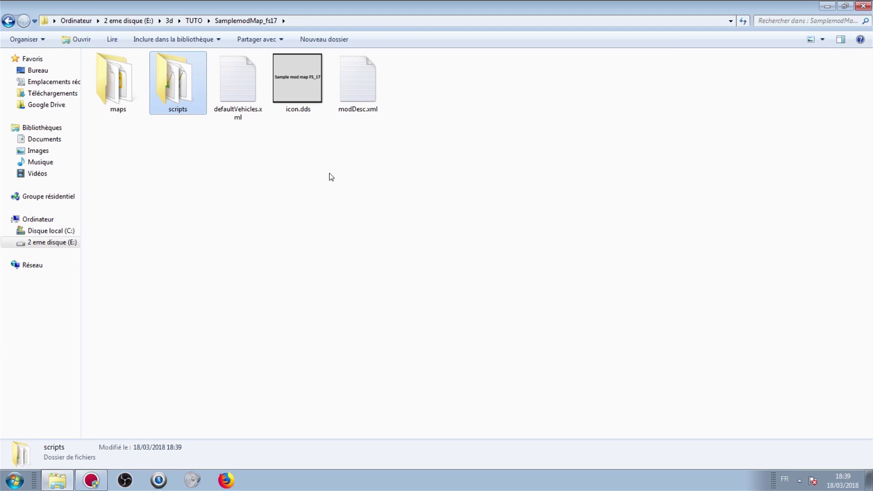
pyautogui.doubleClick(165, 79)
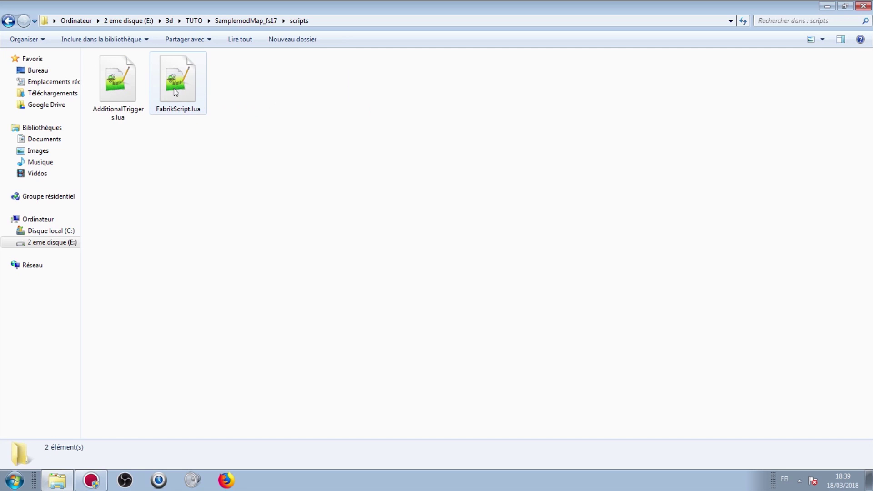
pyautogui.click(8, 20)
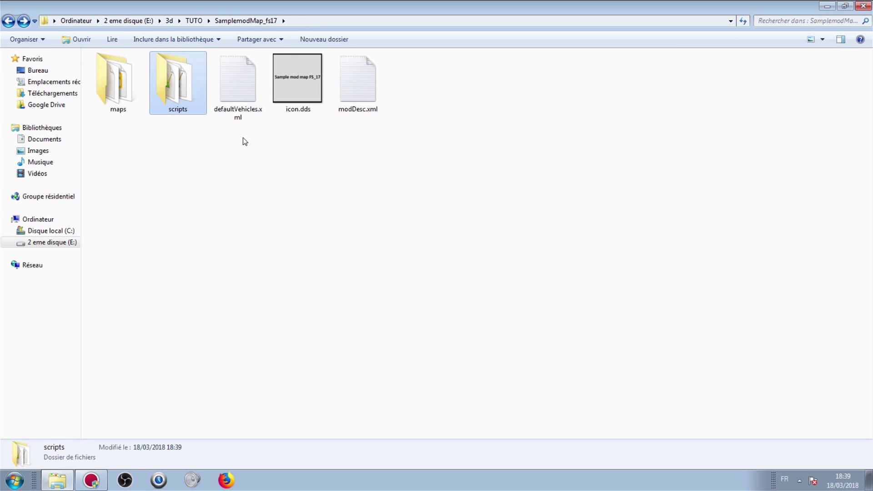
# - Open map01.i3d from the sample map's maps folder in GIANTS Editor version 7.0.5
pyautogui.doubleClick(113, 86)
pyautogui.doubleClick(560, 82)
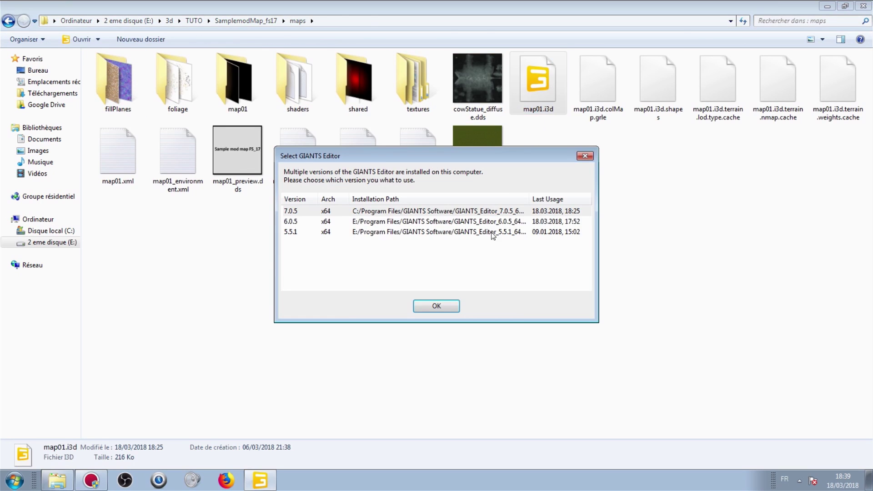
pyautogui.click(451, 213)
pyautogui.click(436, 310)
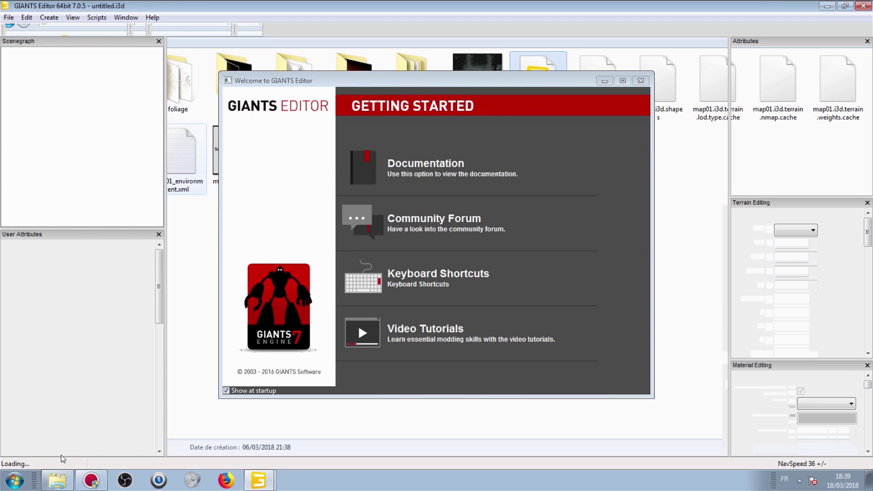
# - Import Mouton.i3d from the TUTO_Mouton_By_GWENDAL folder into the open map and dismiss the update notice and welcome window
pyautogui.click(57, 480)
pyautogui.click(194, 20)
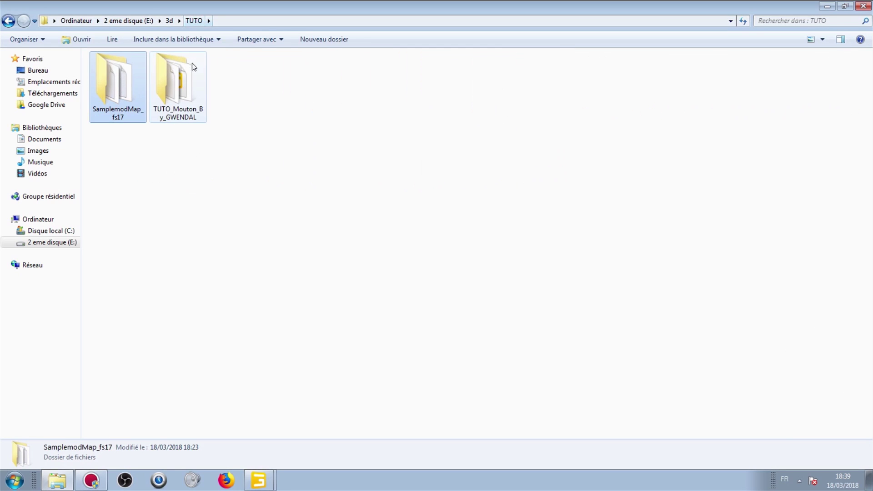
pyautogui.doubleClick(180, 79)
pyautogui.click(282, 85)
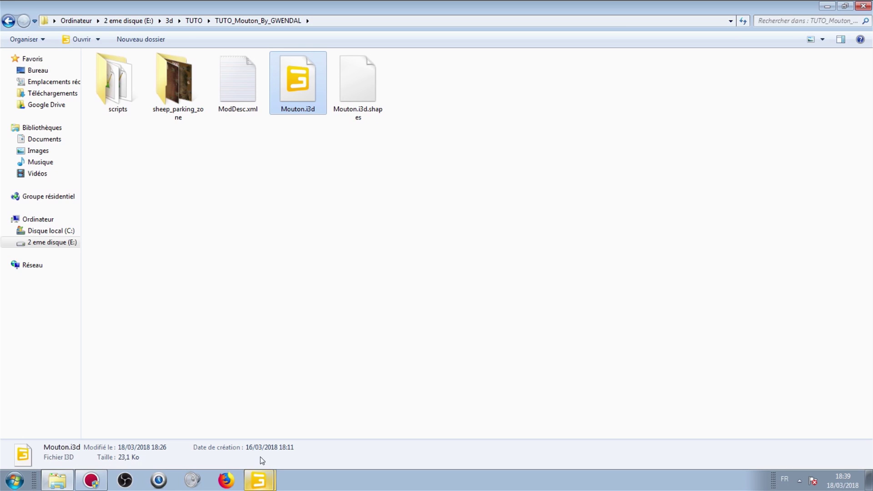
pyautogui.click(259, 480)
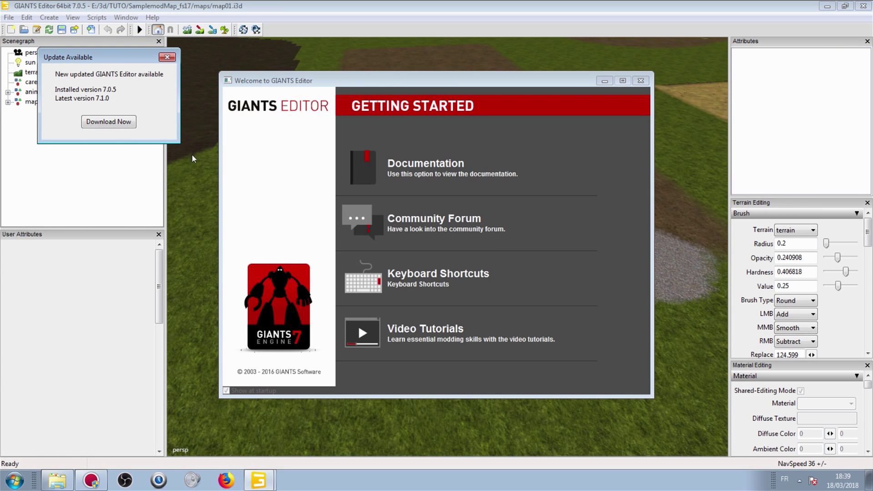
pyautogui.click(167, 57)
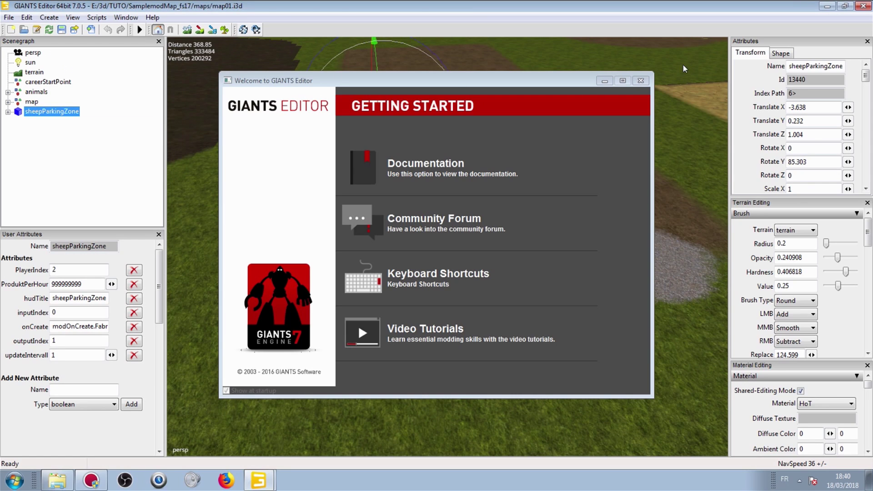
pyautogui.click(642, 80)
# - Place sheepParkingZone on the brown field at about X 297, Y 100, Z -3
pyautogui.click(8, 111)
pyautogui.click(8, 111)
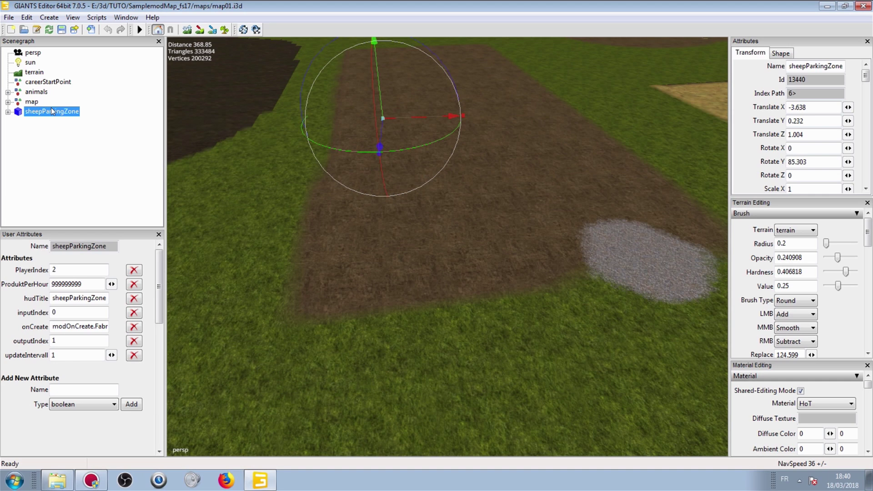
pyautogui.hotkey('ctrl', 'b')
pyautogui.click(426, 170)
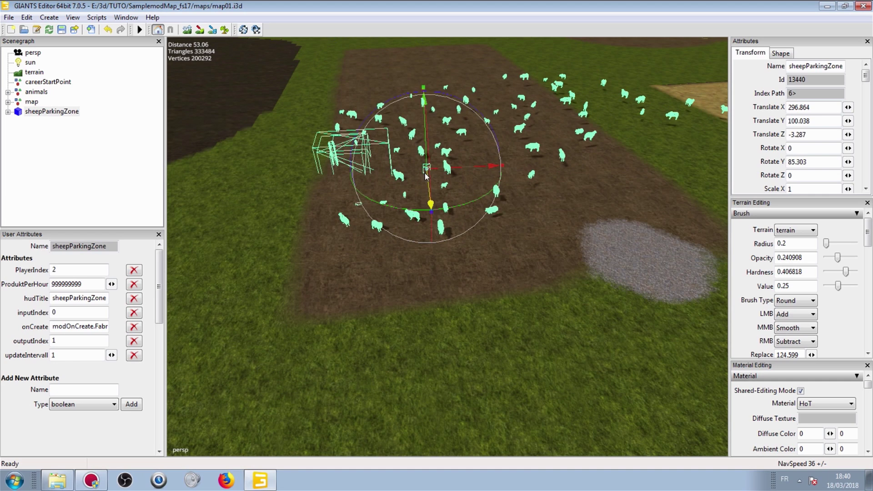
# - Move and rotate sheepParkingZone so its trigger frames sit on the gravel patch, at about X 310, Z -25
pyautogui.moveTo(417, 203); pyautogui.dragTo(540, 168)
pyautogui.keyDown('alt'); pyautogui.moveTo(632, 183); pyautogui.dragTo(481, 212); pyautogui.keyUp('alt')
pyautogui.scroll(3, 498, 203)
pyautogui.moveTo(321, 116); pyautogui.dragTo(416, 274)
pyautogui.moveTo(416, 274); pyautogui.dragTo(374, 211, button='right')
pyautogui.moveTo(398, 276); pyautogui.dragTo(322, 170, button='right')
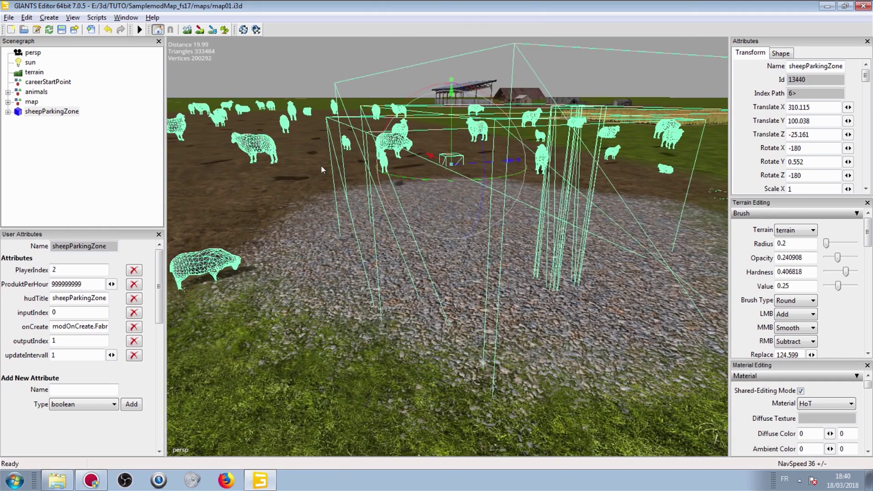
# - Examine the placed sheepParkingZone, its trigger frames and the surrounding sheep from several angles
pyautogui.moveTo(638, 256); pyautogui.dragTo(416, 258, button='right')
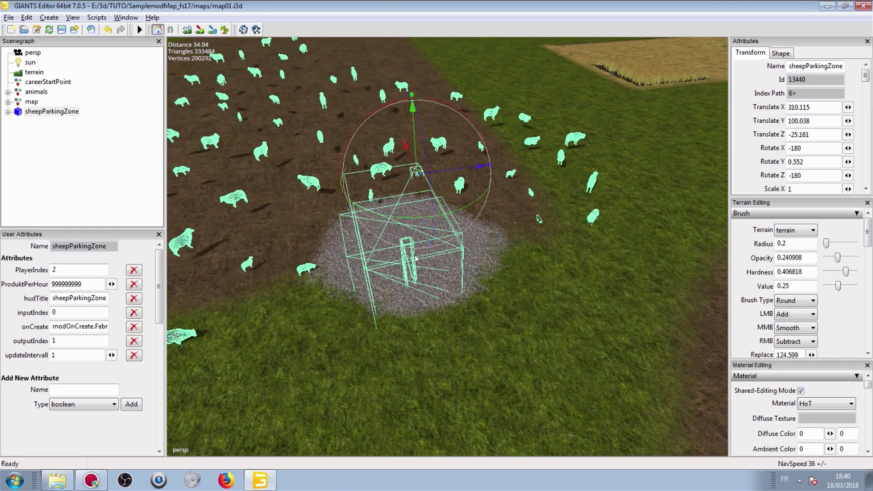
pyautogui.moveTo(357, 229); pyautogui.dragTo(370, 220, button='right')
pyautogui.moveTo(322, 201); pyautogui.dragTo(361, 168, button='right')
pyautogui.keyDown('alt'); pyautogui.moveTo(360, 165); pyautogui.dragTo(380, 178, button='middle'); pyautogui.keyUp('alt')
pyautogui.keyDown('alt'); pyautogui.moveTo(381, 178); pyautogui.dragTo(320, 125, button='right'); pyautogui.keyUp('alt')
pyautogui.keyDown('alt'); pyautogui.moveTo(590, 135); pyautogui.dragTo(313, 185, button='right'); pyautogui.keyUp('alt')
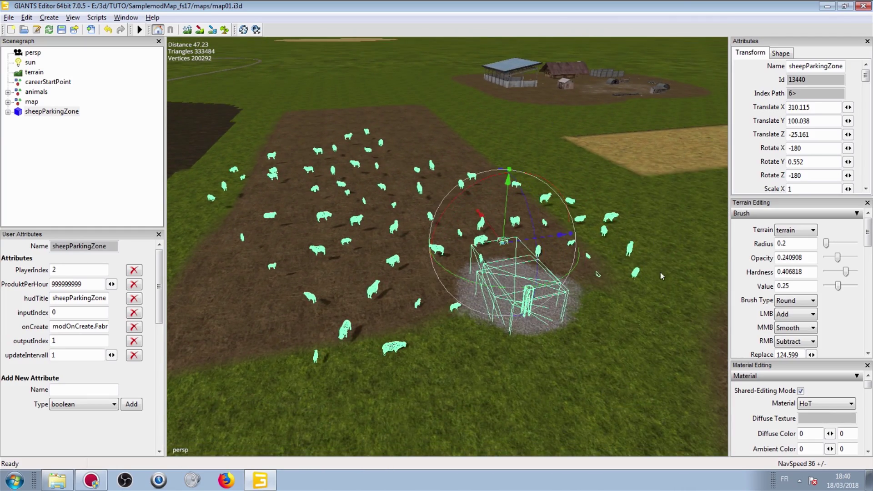
pyautogui.keyDown('alt'); pyautogui.moveTo(406, 336); pyautogui.dragTo(419, 286, button='middle'); pyautogui.keyUp('alt')
pyautogui.keyDown('alt'); pyautogui.moveTo(419, 287); pyautogui.dragTo(292, 204, button='right'); pyautogui.keyUp('alt')
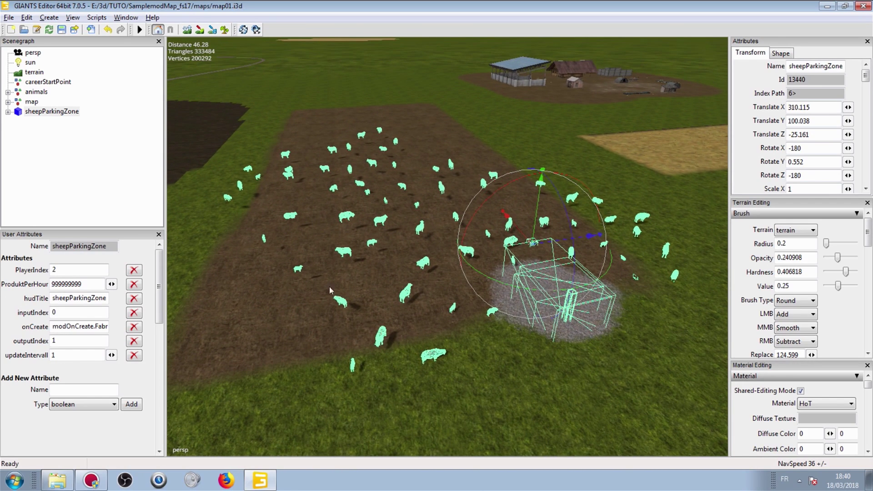
# - Expand sheepParkingZone and its iT_sheepParkingZone group in the scenegraph to examine their child nodes
pyautogui.click(8, 111)
pyautogui.click(18, 121)
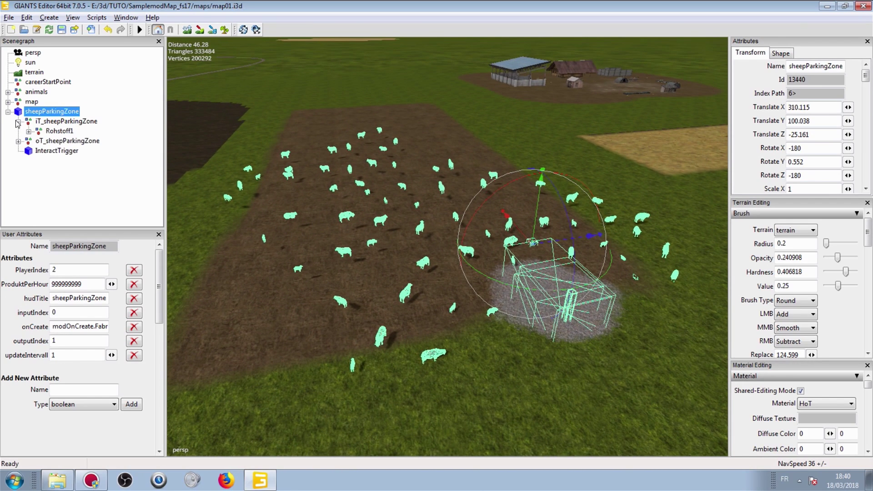
pyautogui.click(18, 140)
pyautogui.click(17, 141)
# - Try to reposition one owca sheep of the iT_sheepParkingZone group on the field, and undo the placement
pyautogui.scroll(5, 339, 150)
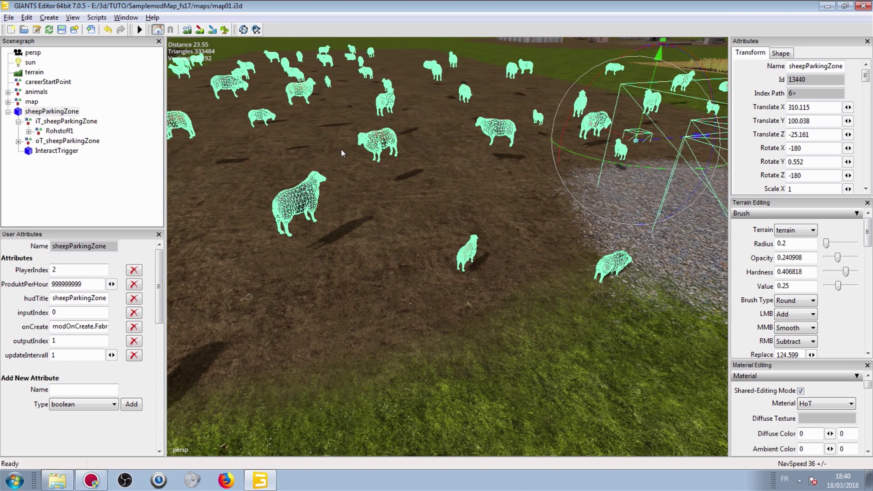
pyautogui.click(382, 144)
pyautogui.keyDown('alt'); pyautogui.moveTo(312, 170); pyautogui.dragTo(379, 208, button='middle'); pyautogui.keyUp('alt')
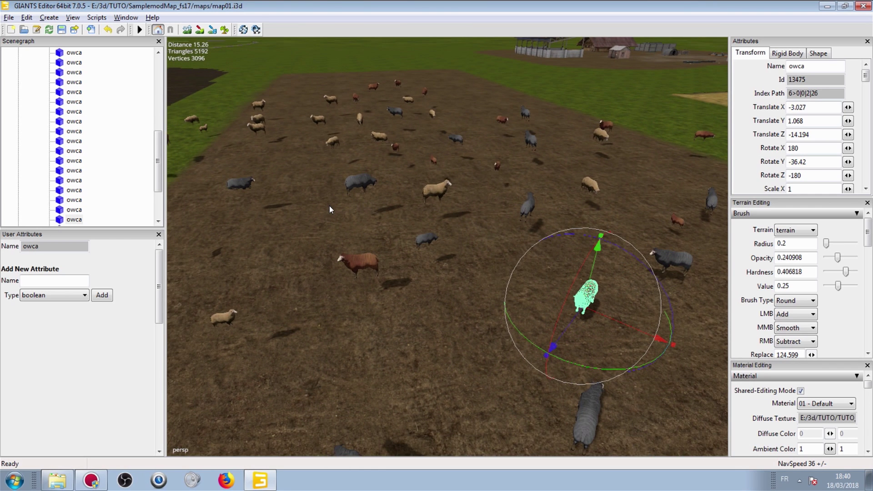
pyautogui.hotkey('ctrl', 'b')
pyautogui.hotkey('ctrl', 'z')
# - Look through the iT_sheepParkingZone and oT_sheepParkingZone groups in the scenegraph and collapse them again
pyautogui.moveTo(159, 148); pyautogui.dragTo(159, 85)
pyautogui.click(40, 131)
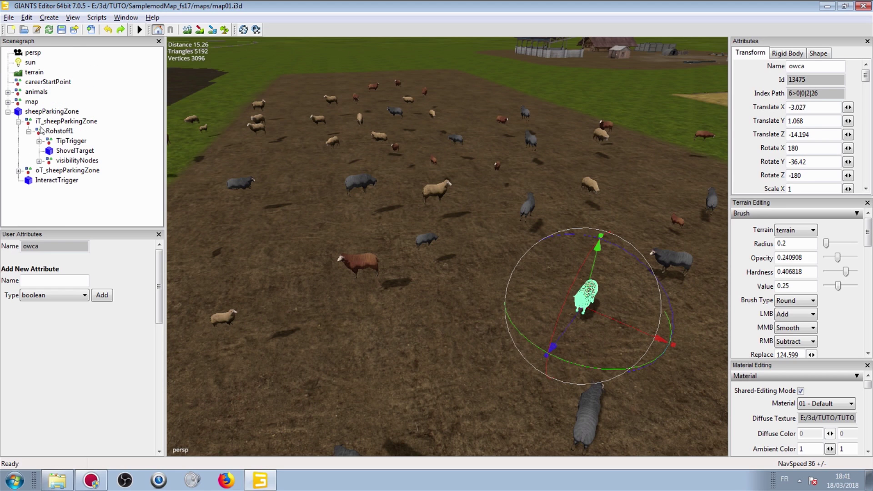
pyautogui.click(28, 131)
pyautogui.click(18, 122)
pyautogui.click(18, 122)
pyautogui.click(18, 141)
pyautogui.click(18, 121)
pyautogui.click(18, 131)
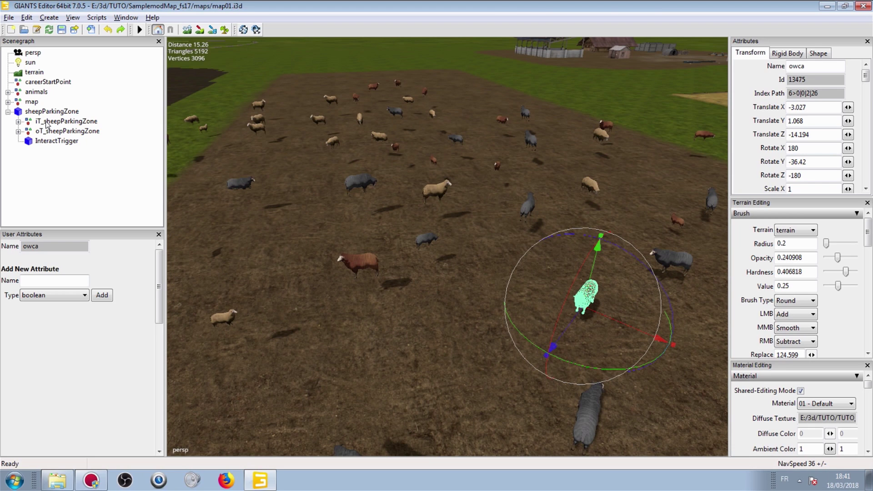
# - Set the selected owca sheep down on the field's ground at about X 20.3, Y -0.08, Z -28.1
pyautogui.keyDown('alt'); pyautogui.moveTo(293, 89); pyautogui.dragTo(407, 89, button='middle'); pyautogui.keyUp('alt')
pyautogui.keyDown('alt'); pyautogui.moveTo(407, 88); pyautogui.dragTo(439, 78); pyautogui.keyUp('alt')
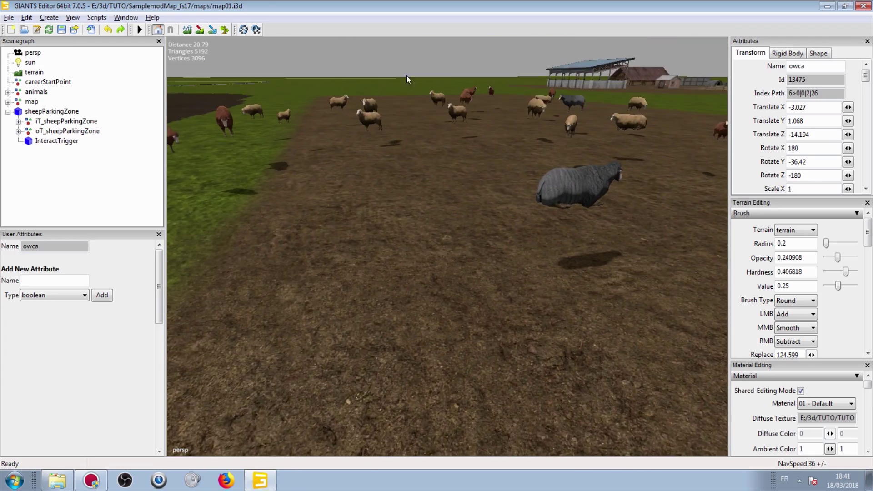
pyautogui.scroll(4, 439, 78)
pyautogui.keyDown('alt'); pyautogui.moveTo(441, 75); pyautogui.dragTo(380, 130, button='middle'); pyautogui.keyUp('alt')
pyautogui.keyDown('alt'); pyautogui.moveTo(380, 130); pyautogui.dragTo(378, 145); pyautogui.keyUp('alt')
pyautogui.moveTo(378, 145); pyautogui.dragTo(229, 159, button='right')
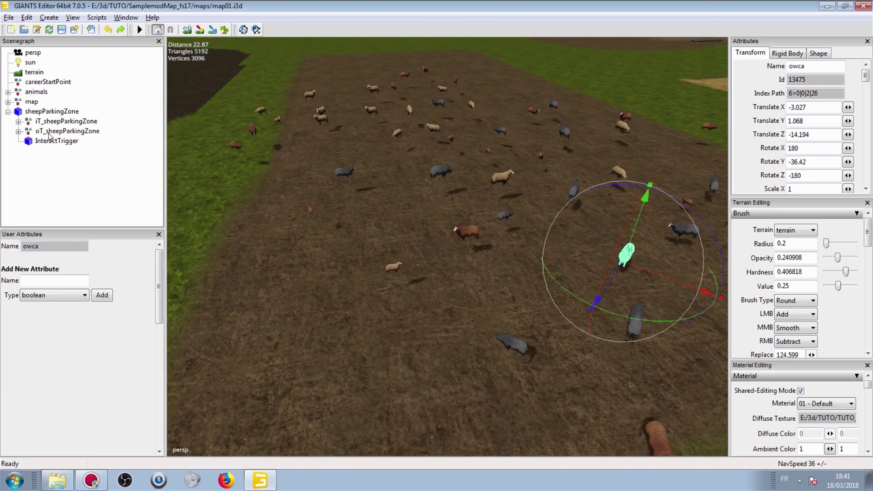
pyautogui.moveTo(301, 140); pyautogui.dragTo(334, 121, button='right')
pyautogui.keyDown('alt'); pyautogui.moveTo(488, 159); pyautogui.dragTo(392, 169); pyautogui.keyUp('alt')
pyautogui.click(391, 179)
pyautogui.scroll(-5, 392, 181)
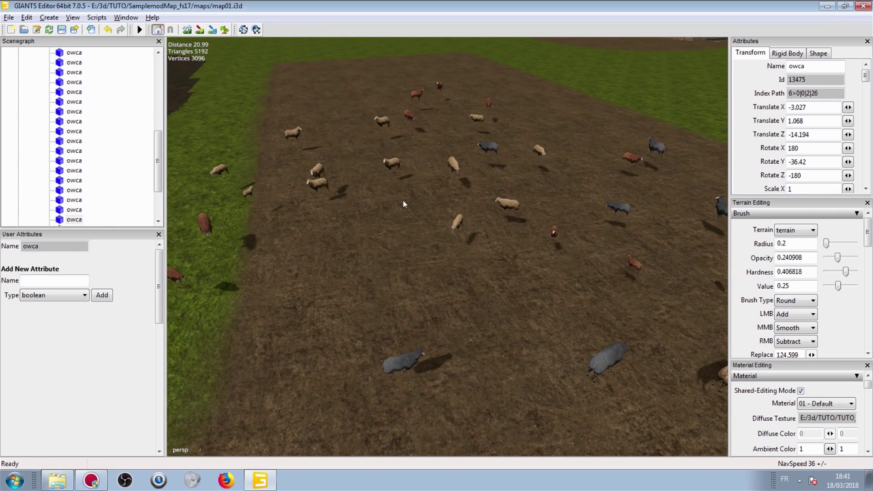
pyautogui.hotkey('ctrl', 'b')
pyautogui.keyDown('alt'); pyautogui.moveTo(410, 255); pyautogui.dragTo(410, 235); pyautogui.keyUp('alt')
pyautogui.scroll(5, 416, 191)
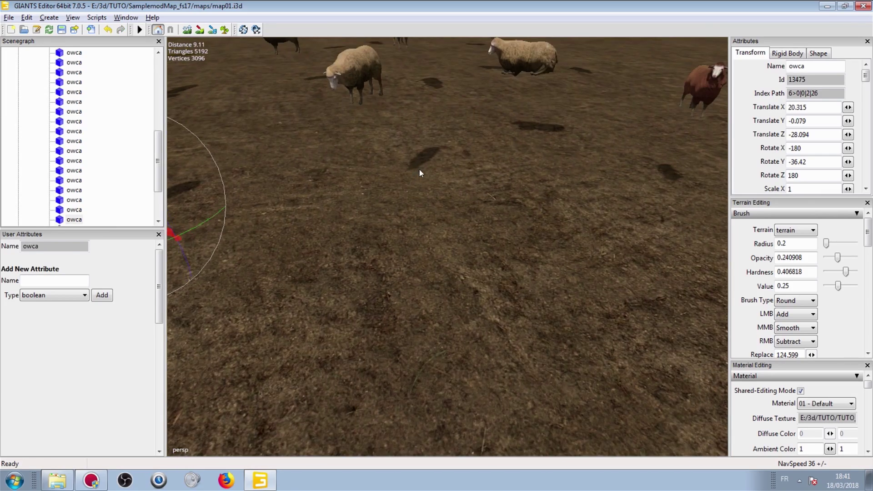
# - Set three more floating owca sheep down on the ground in the same part of the brown field
pyautogui.click(368, 69)
pyautogui.scroll(-5, 358, 114)
pyautogui.keyDown('alt'); pyautogui.moveTo(357, 118); pyautogui.dragTo(364, 121); pyautogui.keyUp('alt')
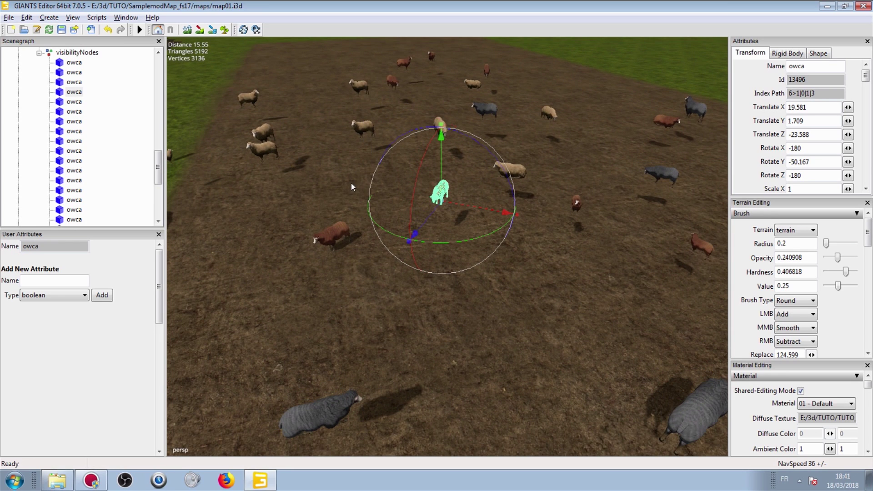
pyautogui.hotkey('ctrl', 'b')
pyautogui.click(514, 169)
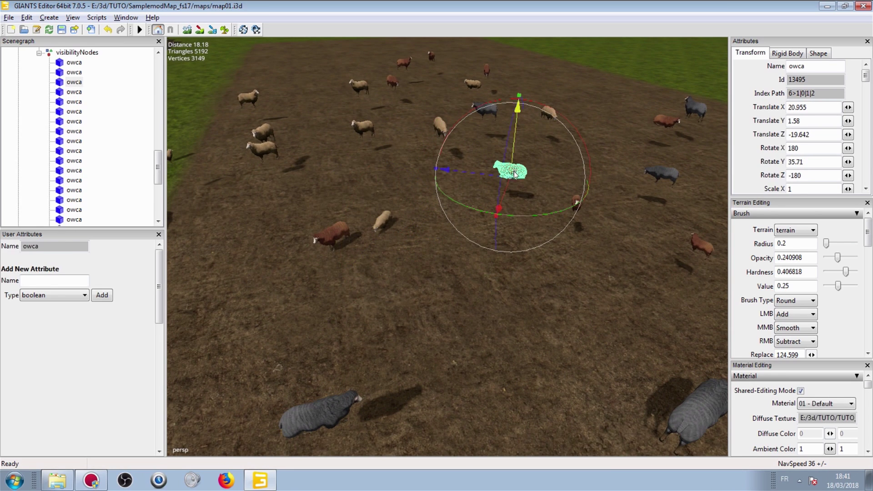
pyautogui.hotkey('ctrl', 'b')
pyautogui.click(479, 227)
pyautogui.click(575, 198)
pyautogui.hotkey('ctrl', 'b')
pyautogui.click(419, 268)
# - Examine the repositioned sheep among the whole flock from ground level and from farther away
pyautogui.scroll(3, 420, 269)
pyautogui.keyDown('alt'); pyautogui.moveTo(419, 269); pyautogui.dragTo(414, 224, button='middle'); pyautogui.keyUp('alt')
pyautogui.keyDown('alt'); pyautogui.moveTo(414, 223); pyautogui.dragTo(402, 189); pyautogui.keyUp('alt')
pyautogui.scroll(-4, 394, 194)
pyautogui.keyDown('alt'); pyautogui.moveTo(394, 194); pyautogui.dragTo(355, 218, button='middle'); pyautogui.keyUp('alt')
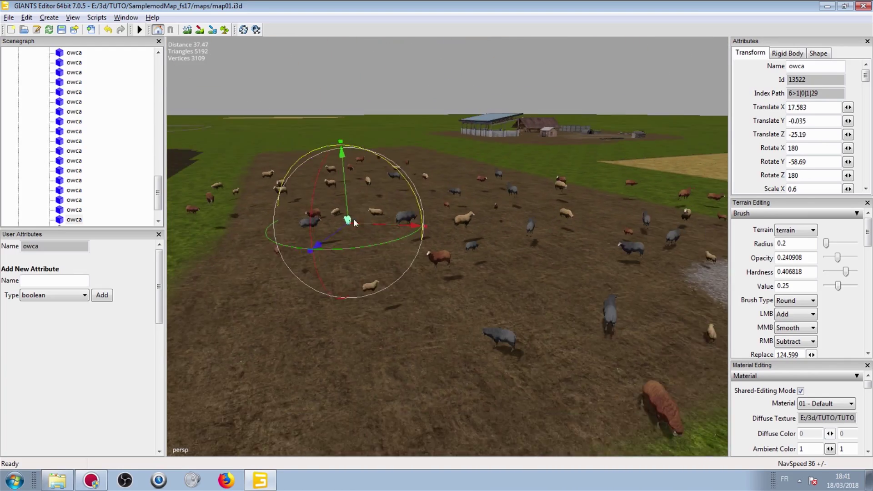
pyautogui.keyDown('alt'); pyautogui.moveTo(355, 217); pyautogui.dragTo(375, 238); pyautogui.keyUp('alt')
pyautogui.scroll(-3, 348, 242)
pyautogui.scroll(3, 358, 216)
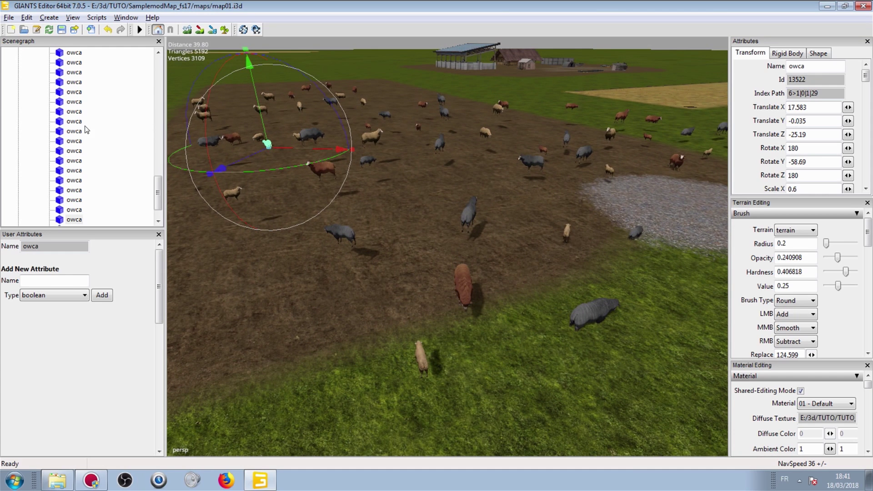
# - Collapse the visibilityNodes, Rohstoff1, iT_ and oT_sheepParkingZone branches in the scenegraph and select the sheepParkingZone object
pyautogui.moveTo(158, 193); pyautogui.dragTo(157, 68)
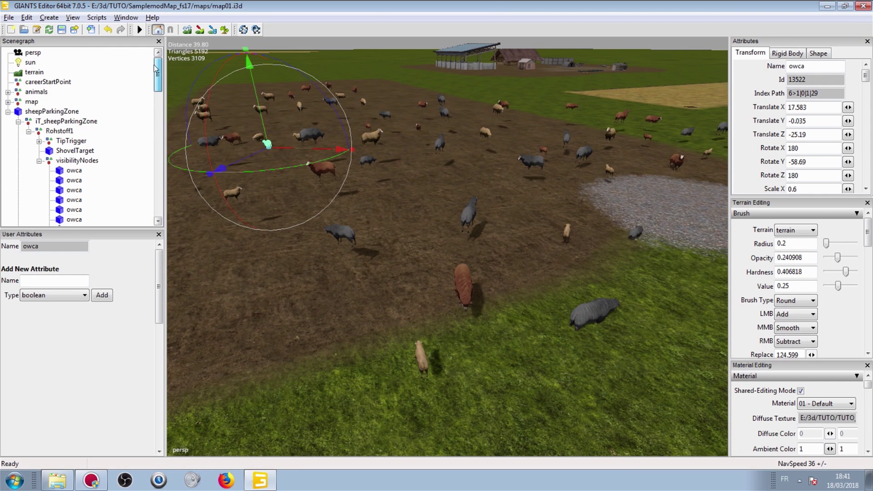
pyautogui.click(39, 161)
pyautogui.click(40, 200)
pyautogui.click(29, 180)
pyautogui.click(29, 131)
pyautogui.click(18, 121)
pyautogui.click(18, 131)
pyautogui.click(38, 112)
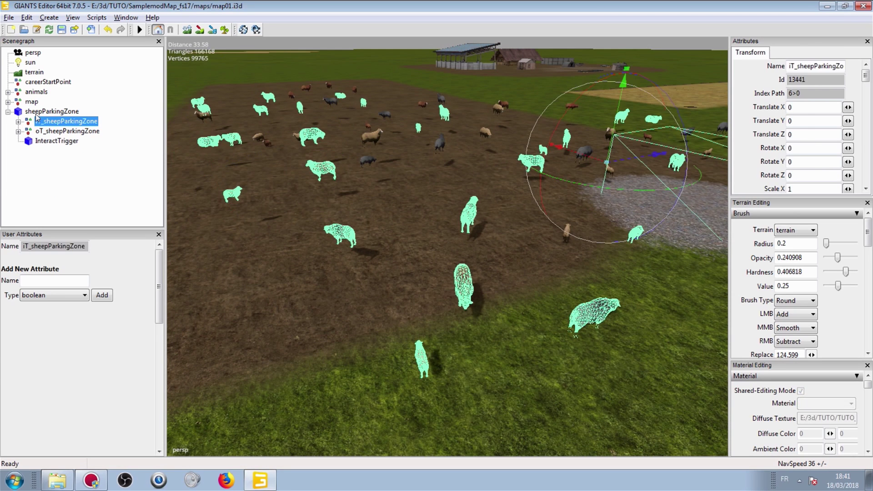
# - Examine which sheep in the field belong to the iT_sheepParkingZone branch and which to the oT_sheepParkingZone branch
pyautogui.click(8, 111)
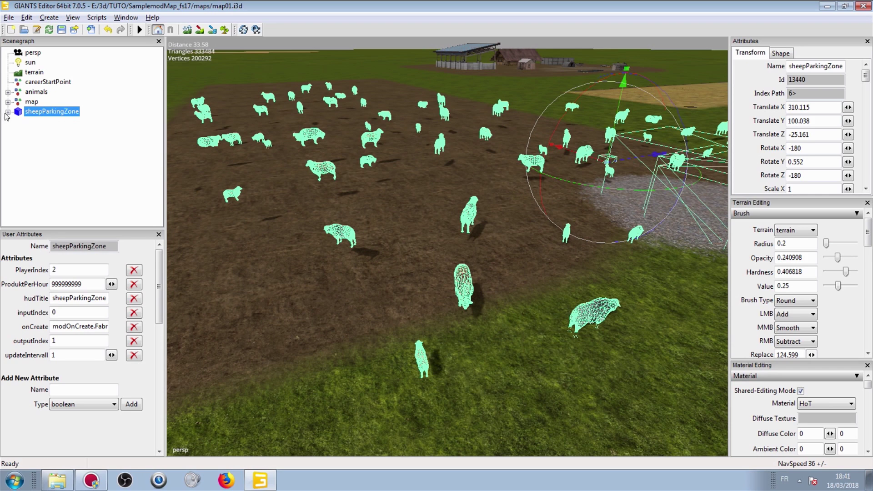
pyautogui.click(8, 112)
pyautogui.click(21, 122)
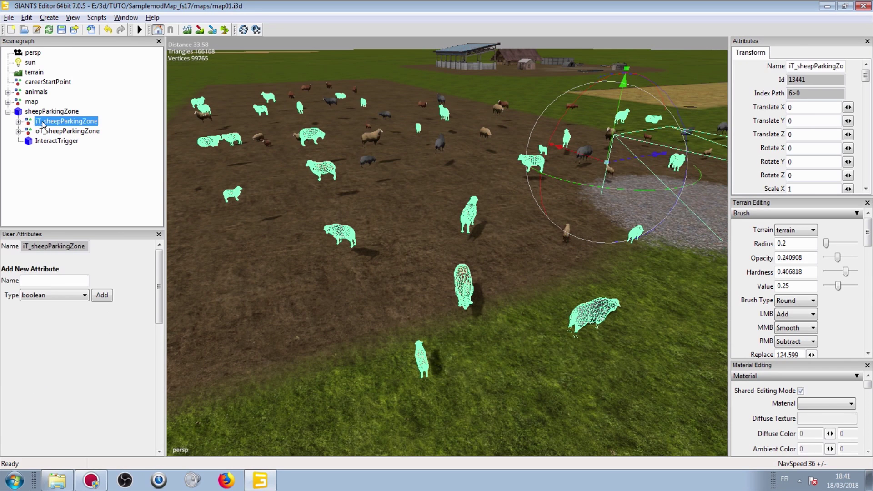
pyautogui.click(19, 122)
pyautogui.click(18, 142)
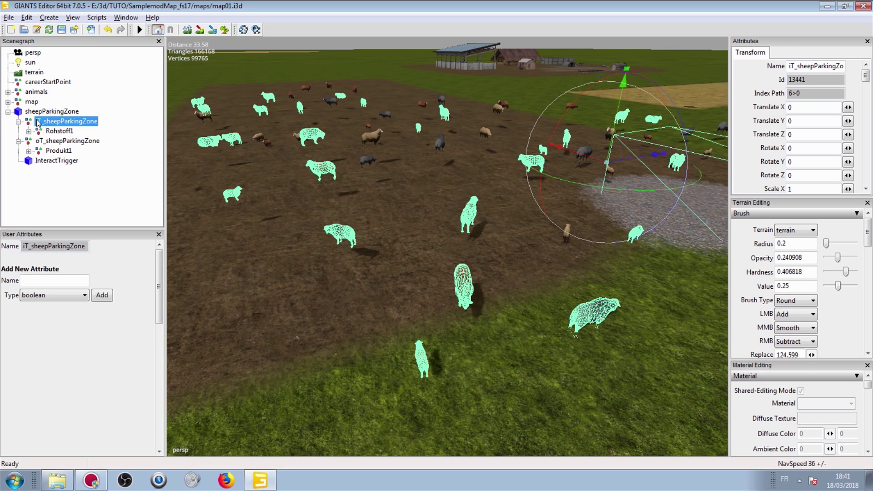
pyautogui.click(53, 141)
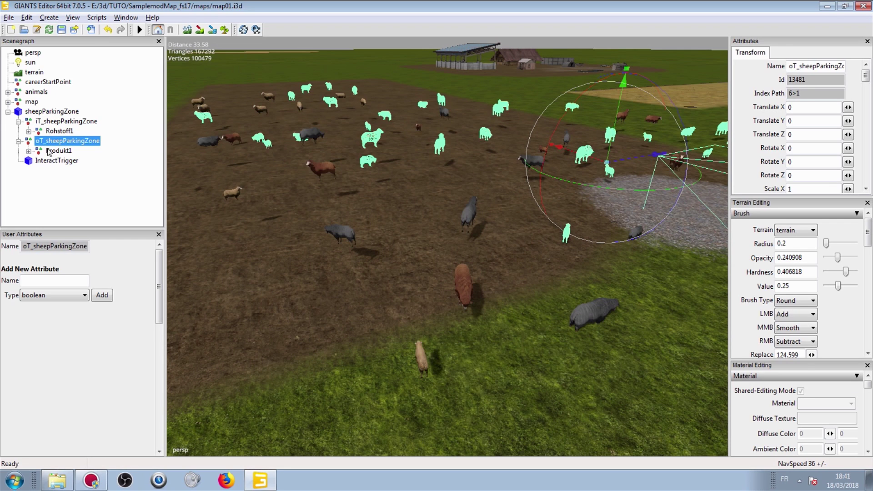
pyautogui.click(28, 132)
pyautogui.click(28, 132)
pyautogui.scroll(-3, 276, 167)
pyautogui.keyDown('alt'); pyautogui.moveTo(297, 149); pyautogui.dragTo(295, 173); pyautogui.keyUp('alt')
pyautogui.scroll(6, 278, 167)
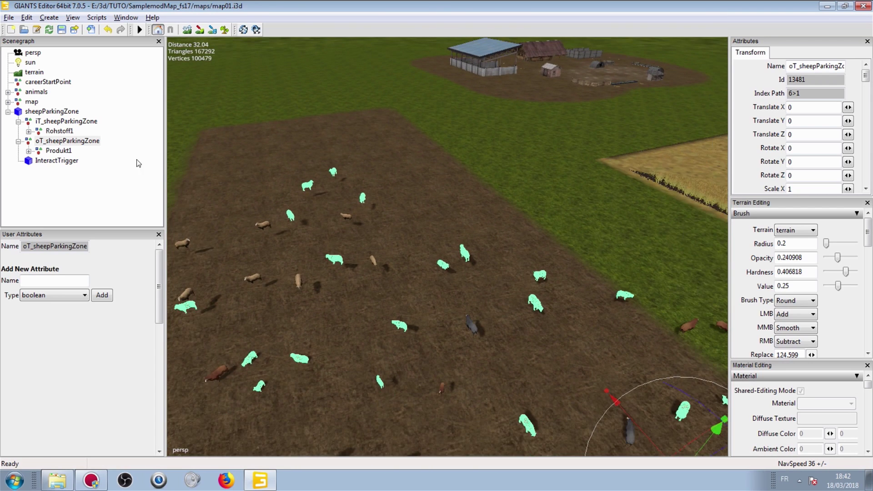
# - Examine the user attributes of sheepParkingZone and Rohstoff1, and inspect the Rohstoff1 sheep across the field
pyautogui.click(28, 131)
pyautogui.click(56, 113)
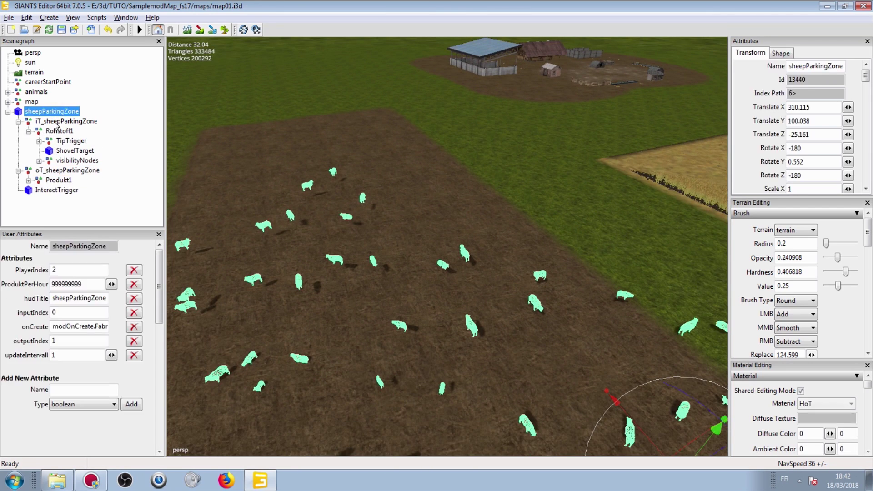
pyautogui.click(55, 122)
pyautogui.click(52, 112)
pyautogui.click(55, 121)
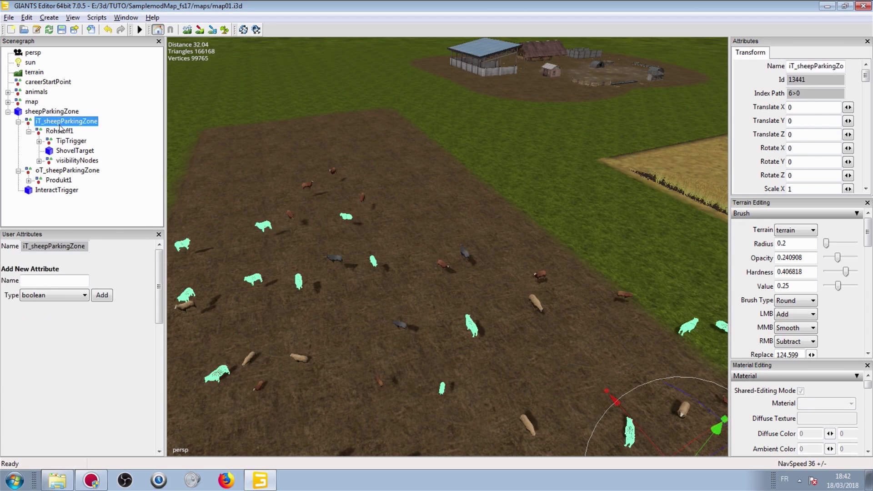
pyautogui.click(60, 131)
pyautogui.moveTo(239, 153); pyautogui.dragTo(296, 119, button='right')
pyautogui.keyDown('alt'); pyautogui.moveTo(296, 119); pyautogui.dragTo(282, 111, button='middle'); pyautogui.keyUp('alt')
pyautogui.keyDown('alt'); pyautogui.moveTo(324, 150); pyautogui.dragTo(293, 129, button='middle'); pyautogui.keyUp('alt')
pyautogui.keyDown('alt'); pyautogui.moveTo(296, 127); pyautogui.dragTo(189, 188, button='right'); pyautogui.keyUp('alt')
pyautogui.scroll(5, 189, 188)
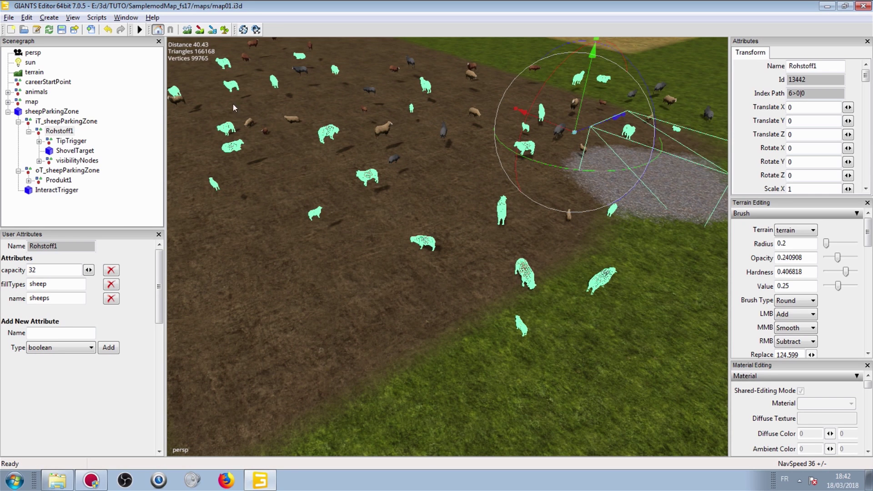
pyautogui.moveTo(225, 114); pyautogui.dragTo(210, 69, button='right')
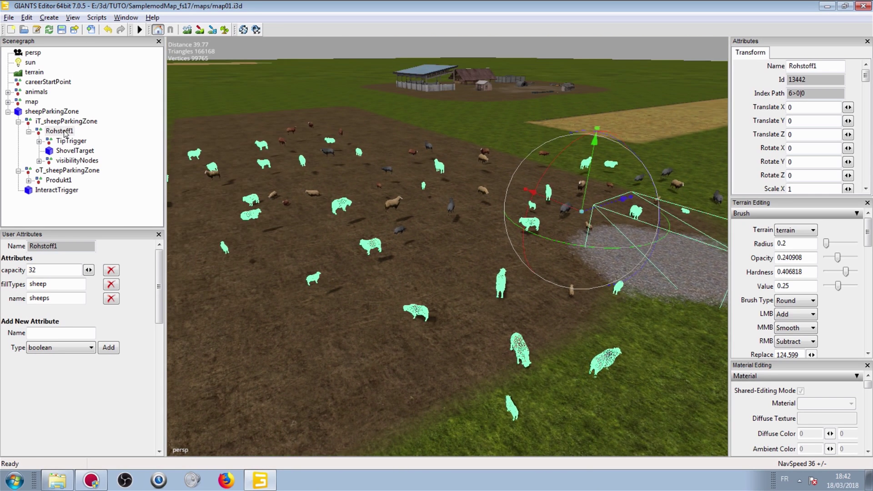
# - Delete the first two owca sheep from the visibilityNodes group of Rohstoff1 in iT_sheepParkingZone
pyautogui.click(28, 131)
pyautogui.click(18, 122)
pyautogui.click(41, 121)
pyautogui.click(18, 131)
pyautogui.click(18, 121)
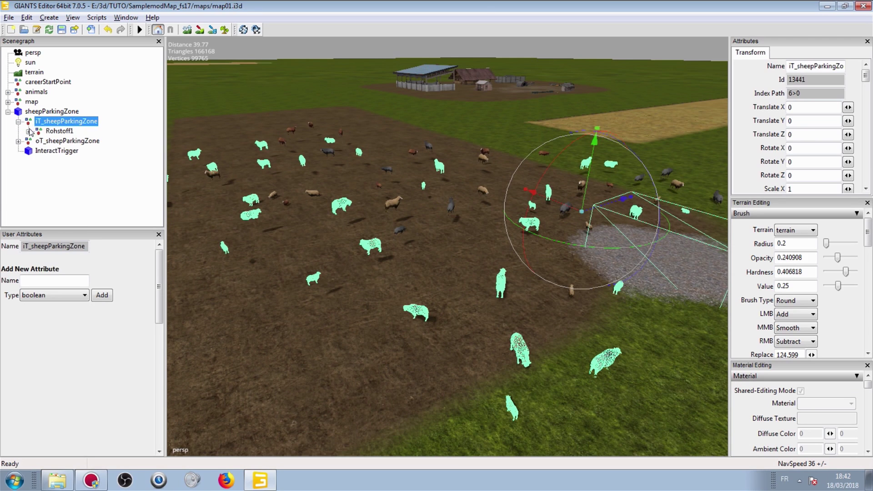
pyautogui.click(28, 131)
pyautogui.click(39, 160)
pyautogui.scroll(-4, 43, 152)
pyautogui.click(74, 63)
pyautogui.keyDown('ctrl'); pyautogui.click(74, 73); pyautogui.keyUp('ctrl')
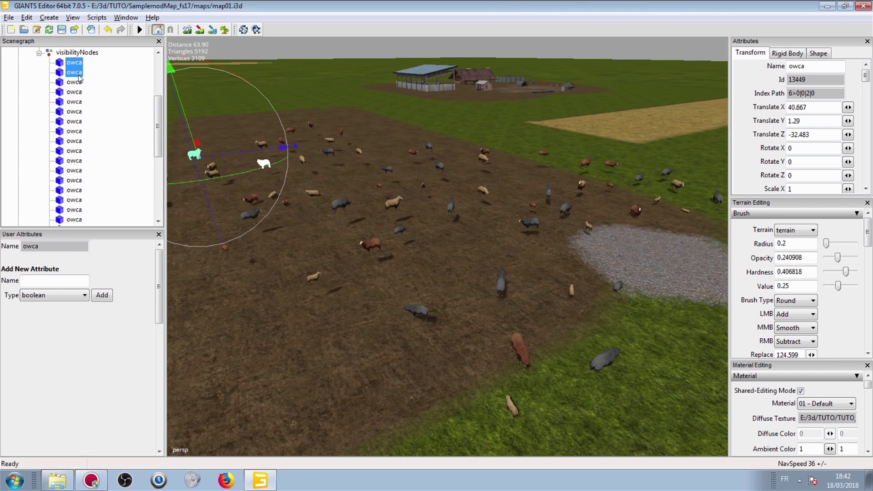
pyautogui.press('Delete')
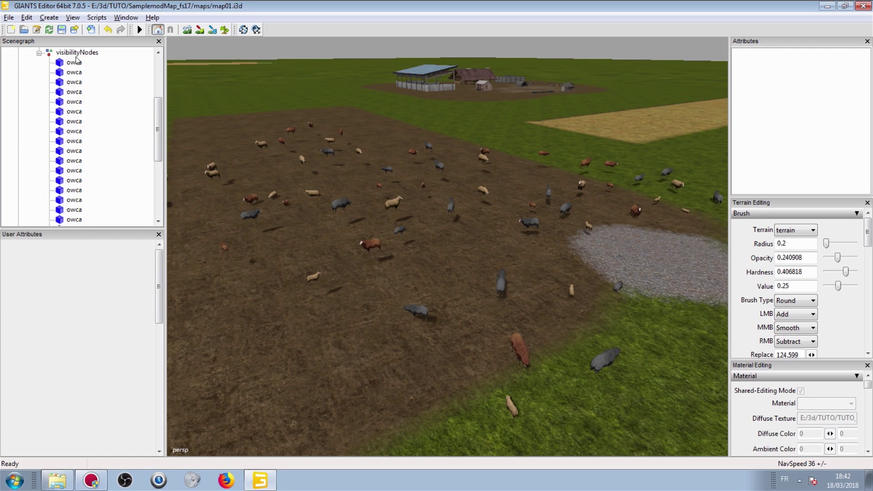
# - Set the capacity attribute of Rohstoff1 to 30 and collapse its branch in the scenegraph
pyautogui.moveTo(155, 111); pyautogui.dragTo(158, 95)
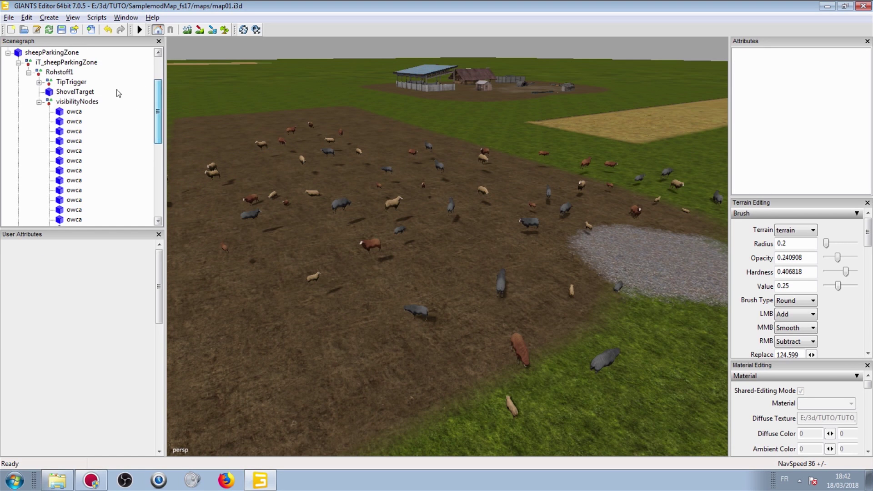
pyautogui.click(59, 72)
pyautogui.click(37, 269)
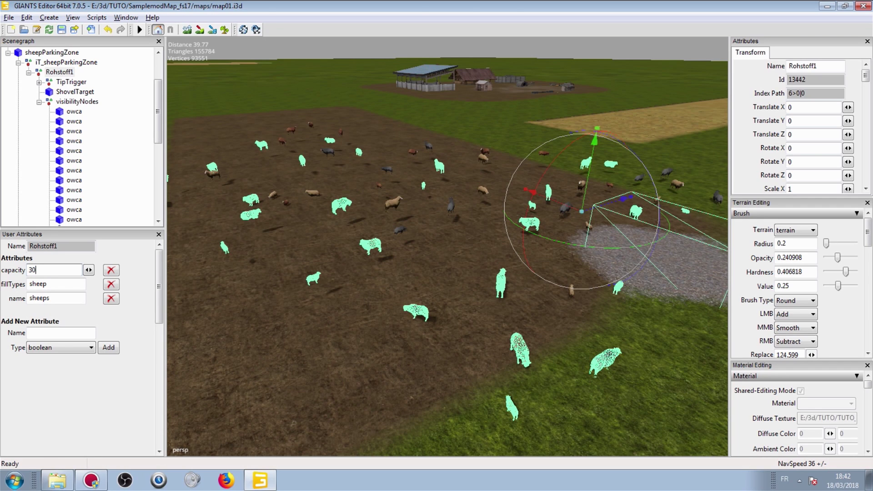
pyautogui.click(39, 103)
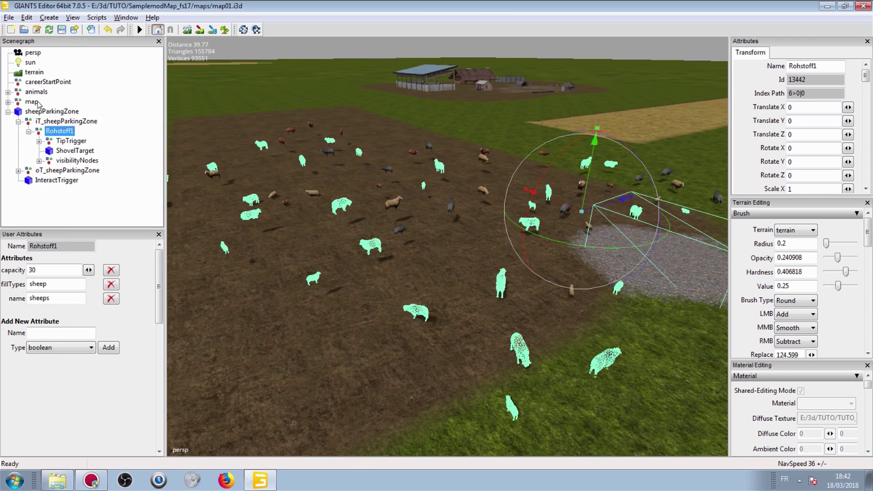
pyautogui.click(29, 131)
# - Delete the first two owca sheep from the visibilityNodes group of Produkt1 in oT_sheepParkingZone
pyautogui.click(19, 141)
pyautogui.click(29, 151)
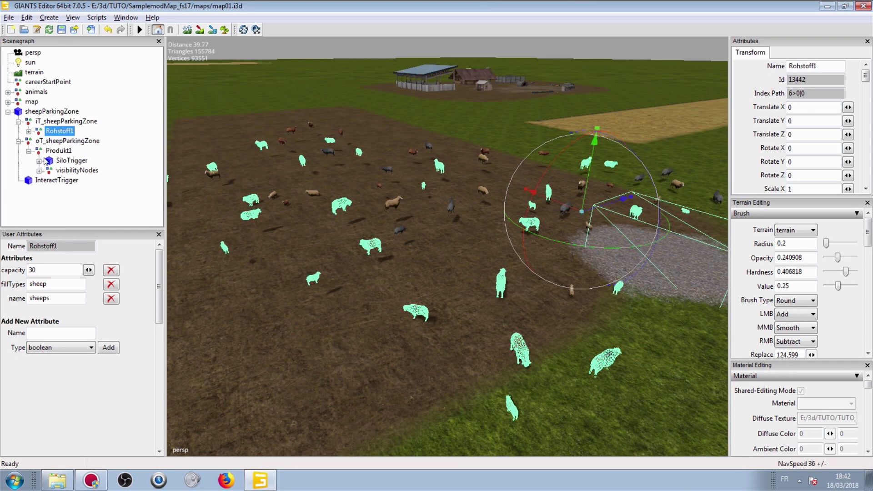
pyautogui.click(39, 171)
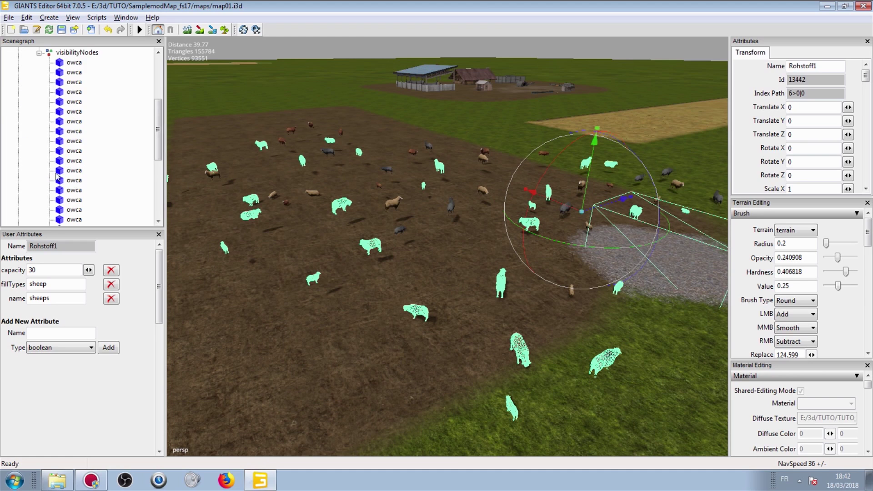
pyautogui.keyDown('shift'); pyautogui.click(74, 72); pyautogui.keyUp('shift')
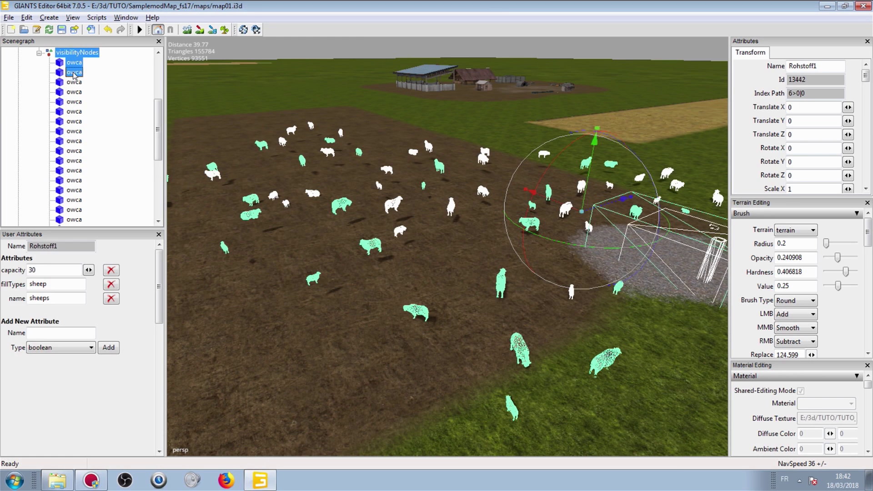
pyautogui.click(77, 72)
pyautogui.keyDown('shift'); pyautogui.click(76, 65); pyautogui.keyUp('shift')
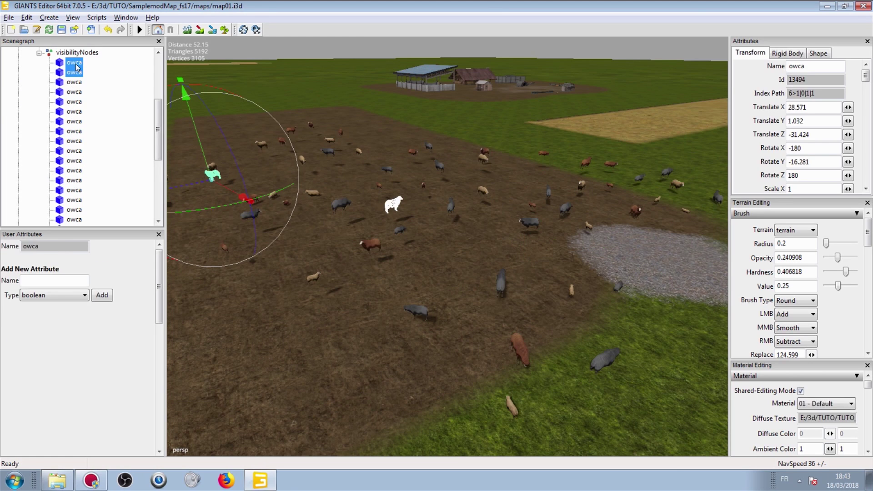
pyautogui.scroll(2, 78, 71)
# - Set the capacity attribute of Produkt1 to 30
pyautogui.click(68, 82)
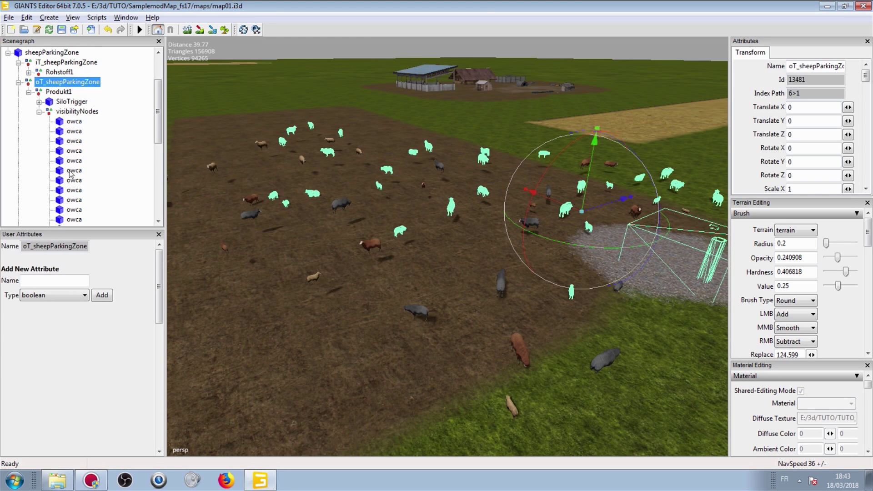
pyautogui.click(63, 95)
pyautogui.moveTo(44, 270); pyautogui.dragTo(1, 269)
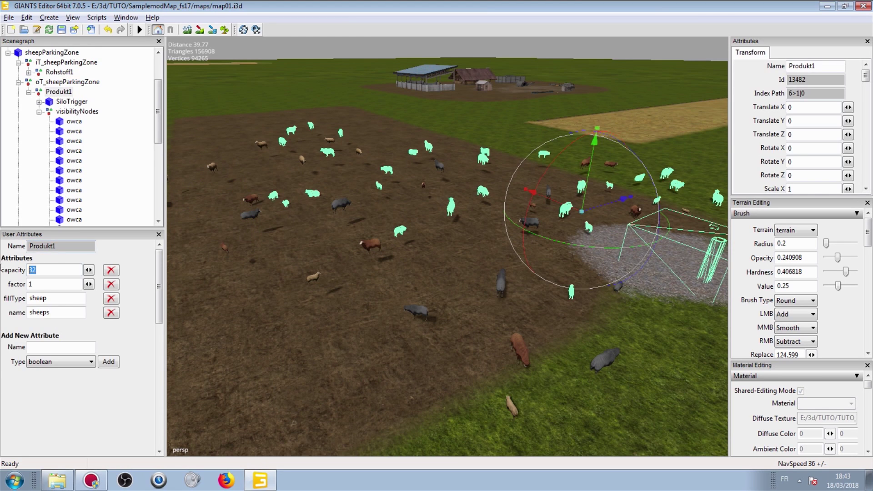
pyautogui.write('30')
# - Examine the remaining sheep from near and far, and review the owca entries under both the Rohstoff1 and Produkt1 branches
pyautogui.scroll(-3, 413, 222)
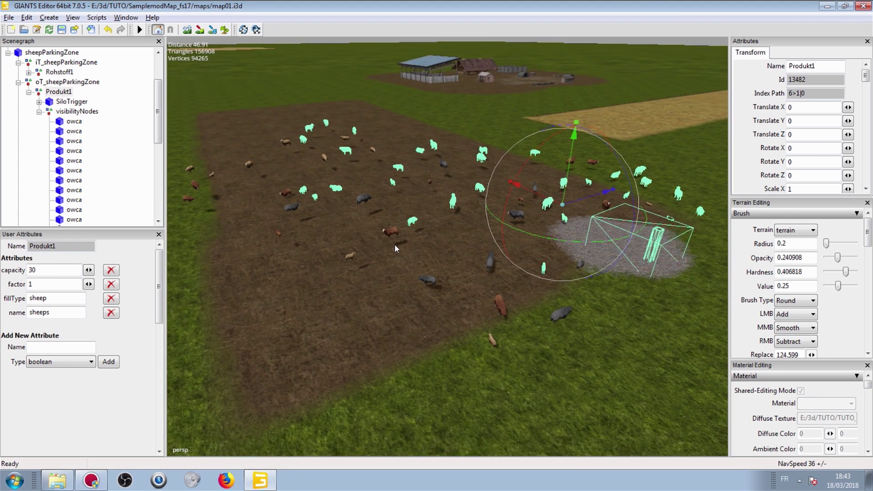
pyautogui.scroll(4, 395, 243)
pyautogui.keyDown('alt'); pyautogui.moveTo(395, 227); pyautogui.dragTo(409, 196); pyautogui.keyUp('alt')
pyautogui.scroll(4, 410, 195)
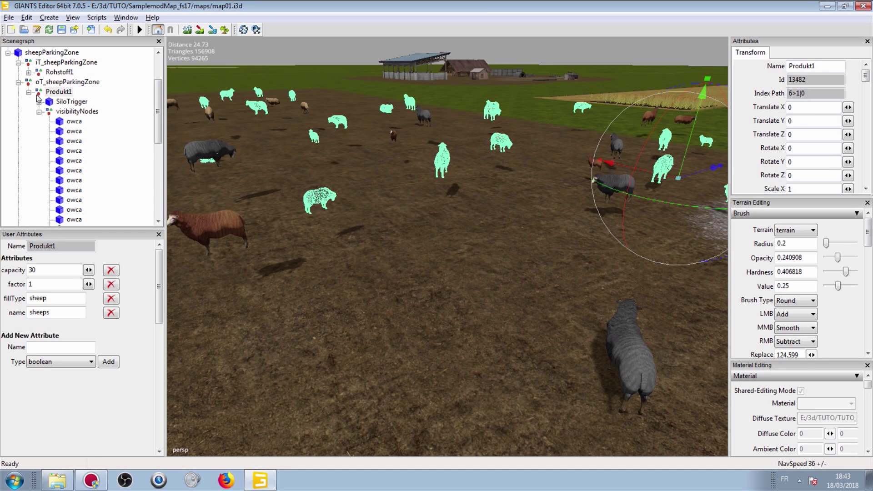
pyautogui.click(28, 72)
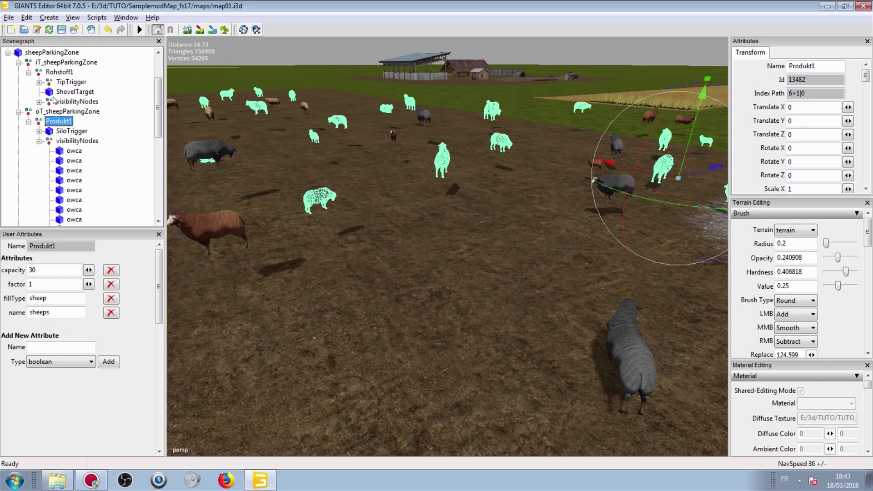
pyautogui.click(41, 110)
pyautogui.scroll(-3, 51, 103)
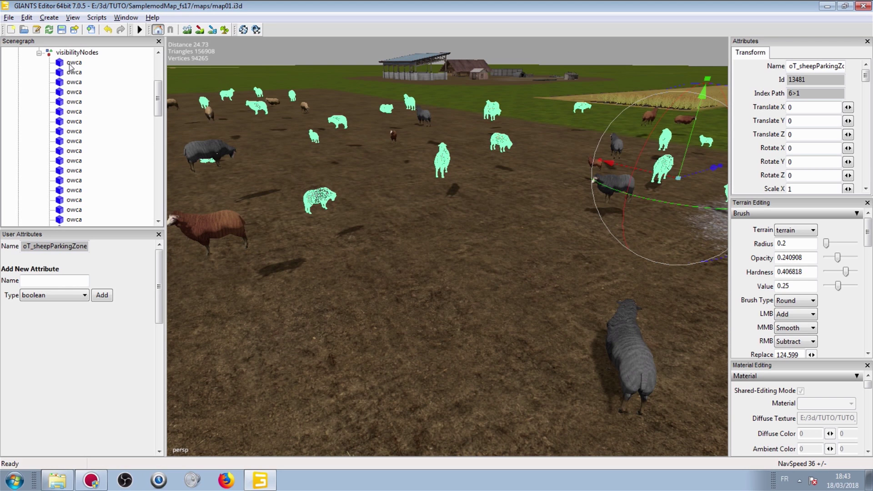
pyautogui.scroll(-3, 371, 136)
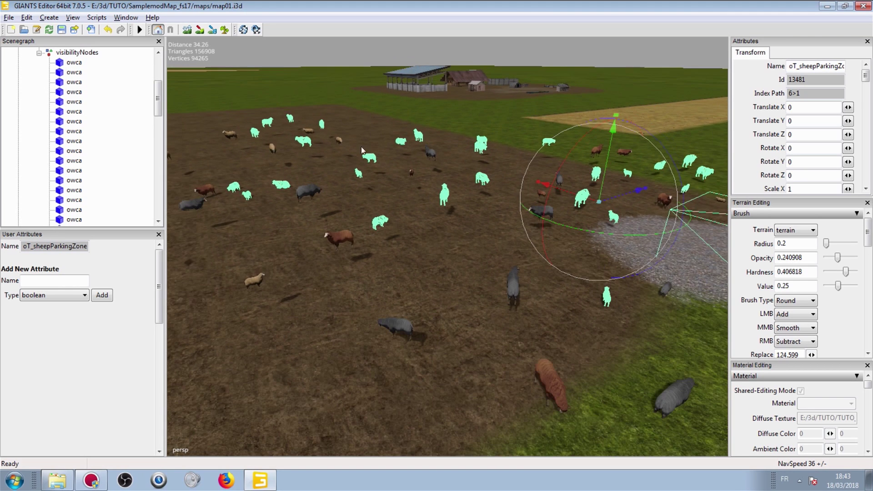
pyautogui.scroll(-4, 454, 216)
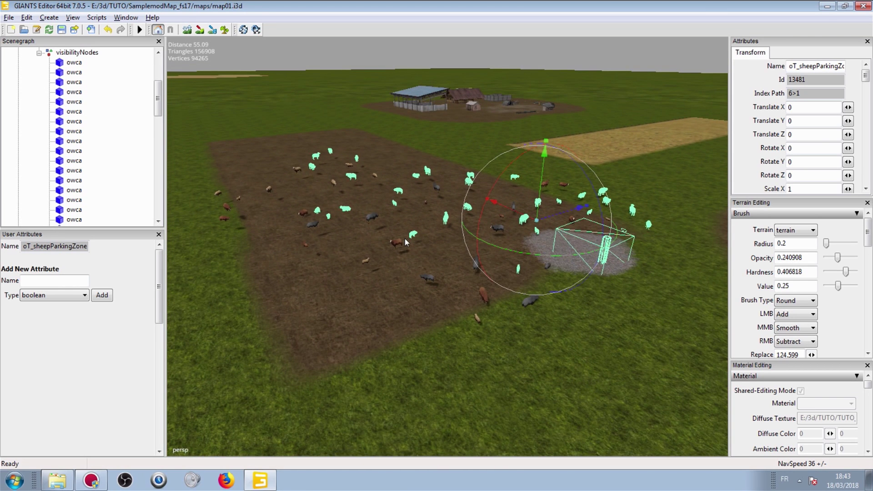
pyautogui.scroll(8, 404, 239)
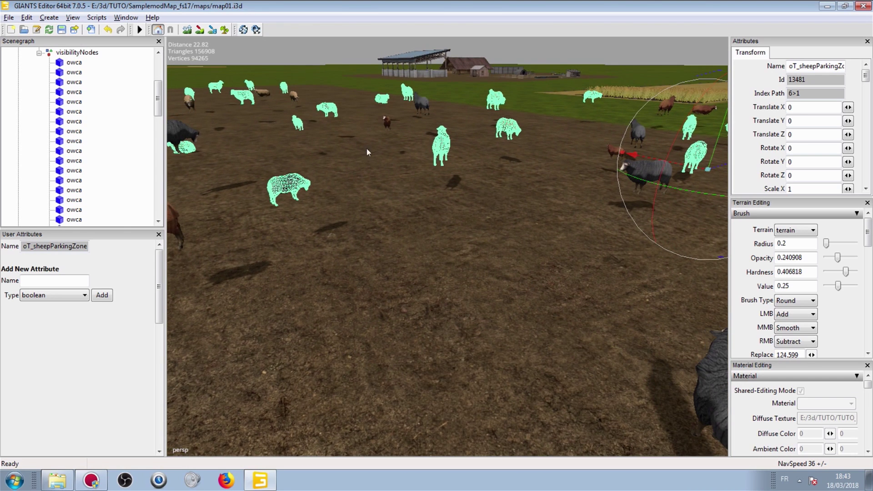
pyautogui.scroll(4, 27, 59)
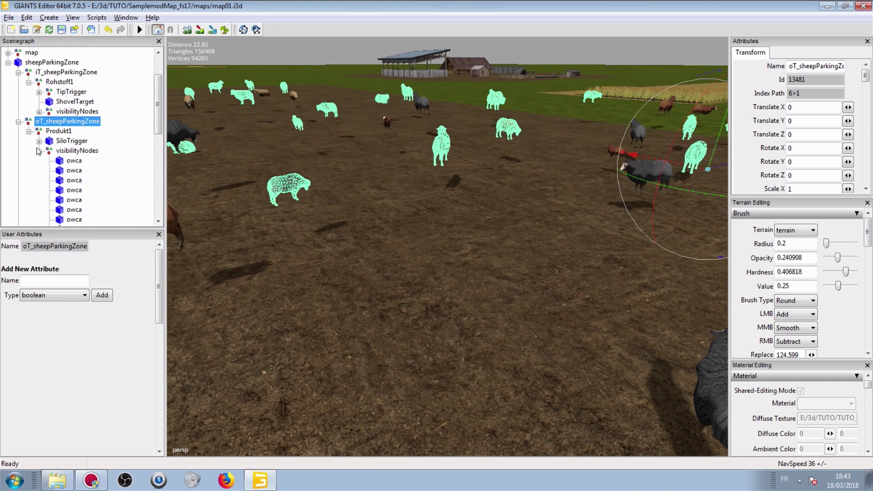
# - Examine the whole sheep field and the triggers on the gravel patch, collapsing the sheepParkingZone sub-branches in the scenegraph
pyautogui.click(39, 151)
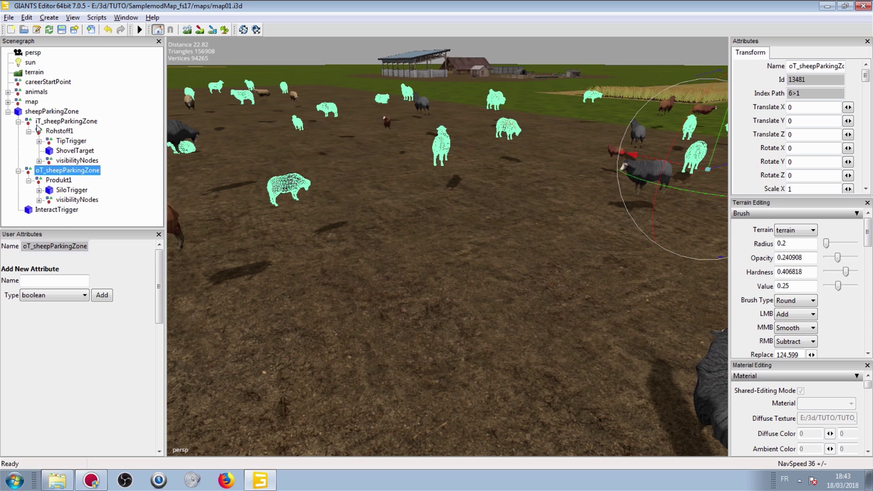
pyautogui.click(29, 180)
pyautogui.scroll(-8, 387, 135)
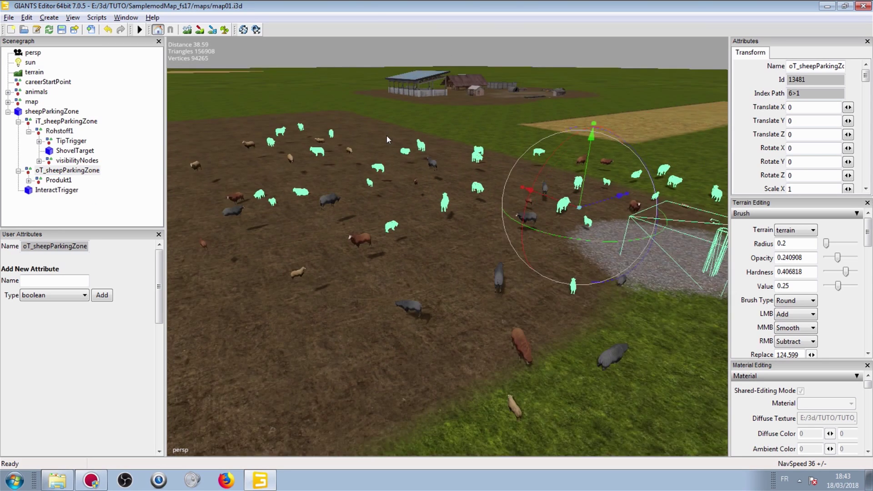
pyautogui.keyDown('alt'); pyautogui.moveTo(364, 181); pyautogui.dragTo(348, 211, button='middle'); pyautogui.keyUp('alt')
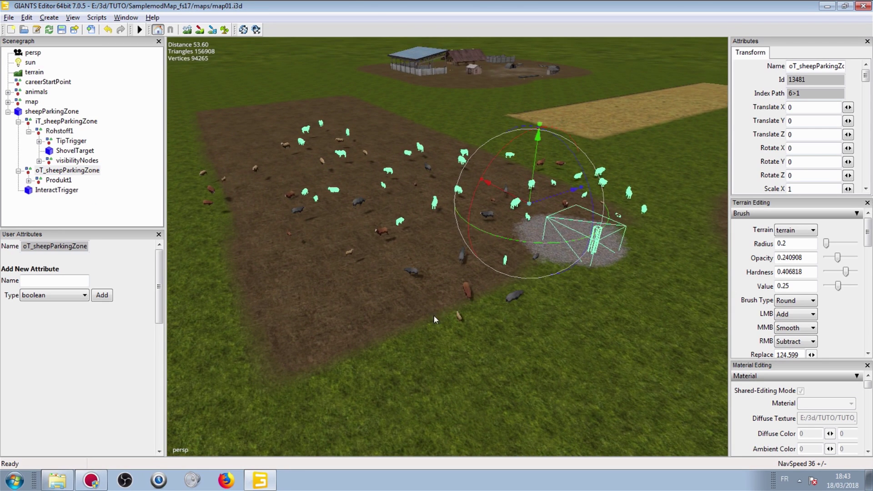
pyautogui.keyDown('alt'); pyautogui.moveTo(357, 257); pyautogui.dragTo(362, 284, button='middle'); pyautogui.keyUp('alt')
pyautogui.scroll(2, 362, 285)
pyautogui.keyDown('alt'); pyautogui.moveTo(321, 306); pyautogui.dragTo(353, 314, button='middle'); pyautogui.keyUp('alt')
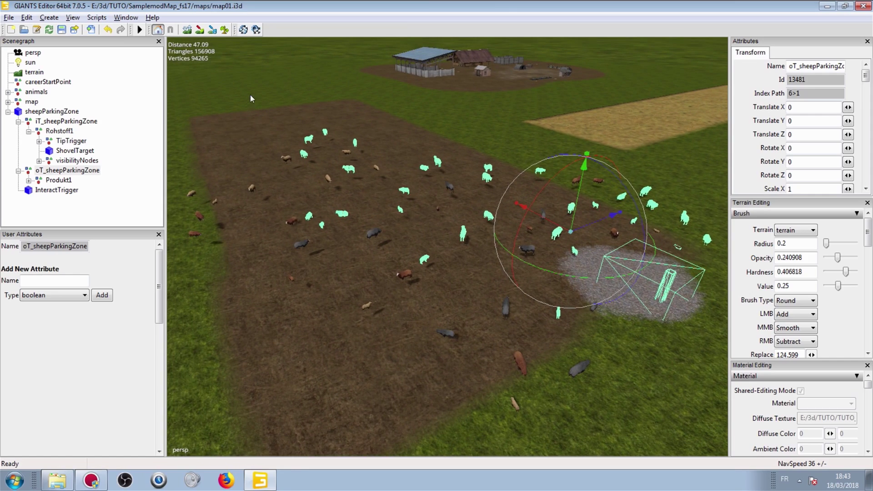
pyautogui.keyDown('alt'); pyautogui.moveTo(433, 326); pyautogui.dragTo(387, 301, button='middle'); pyautogui.keyUp('alt')
pyautogui.keyDown('alt'); pyautogui.moveTo(500, 289); pyautogui.dragTo(449, 270, button='middle'); pyautogui.keyUp('alt')
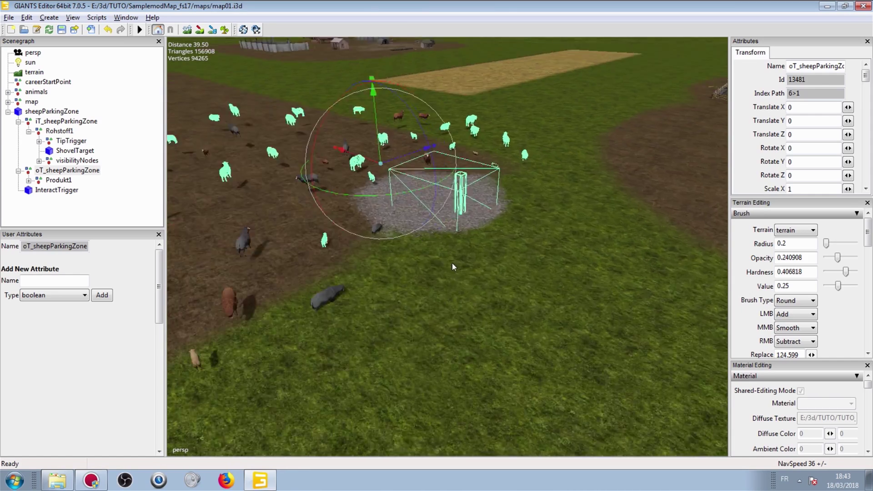
pyautogui.scroll(6, 449, 270)
pyautogui.click(19, 120)
pyautogui.click(18, 170)
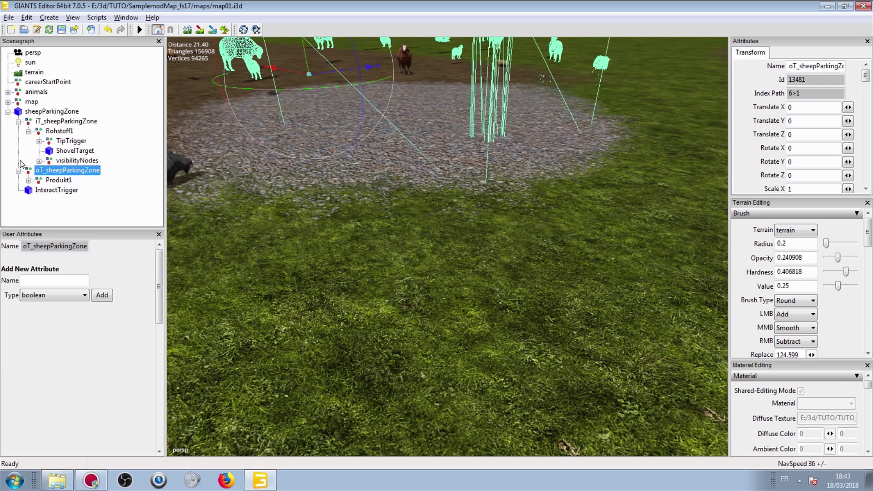
# - Collapse the iT_sheepParkingZone and oT_sheepParkingZone branches and examine the oT_sheepParkingZone sheep and triggers around the gravel patch from several angles
pyautogui.click(28, 131)
pyautogui.click(18, 121)
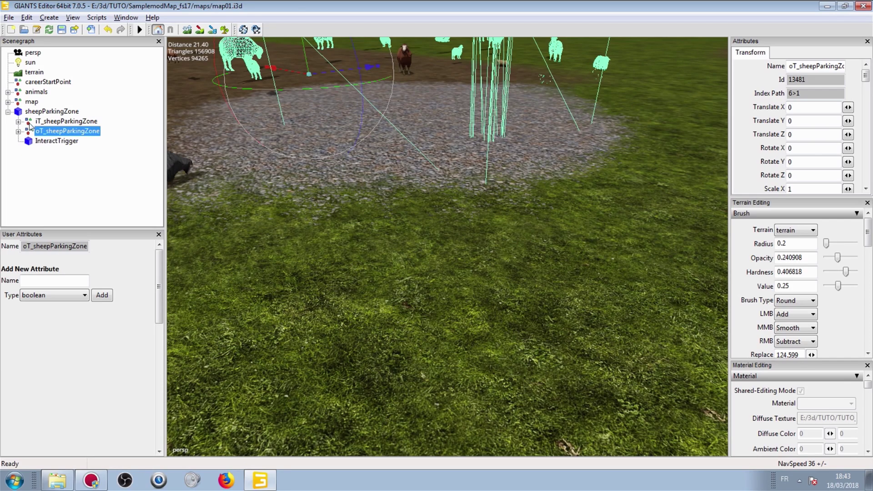
pyautogui.scroll(-7, 237, 136)
pyautogui.keyDown('alt'); pyautogui.moveTo(226, 149); pyautogui.dragTo(241, 151, button='middle'); pyautogui.keyUp('alt')
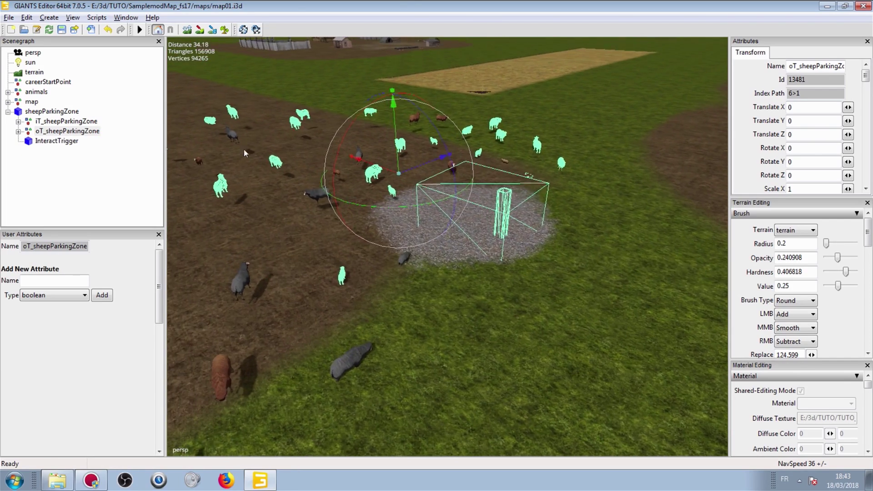
pyautogui.scroll(6, 241, 151)
pyautogui.keyDown('alt'); pyautogui.moveTo(241, 151); pyautogui.dragTo(222, 146); pyautogui.keyUp('alt')
pyautogui.moveTo(223, 146); pyautogui.dragTo(209, 148, button='right')
pyautogui.moveTo(478, 244); pyautogui.dragTo(528, 258, button='right')
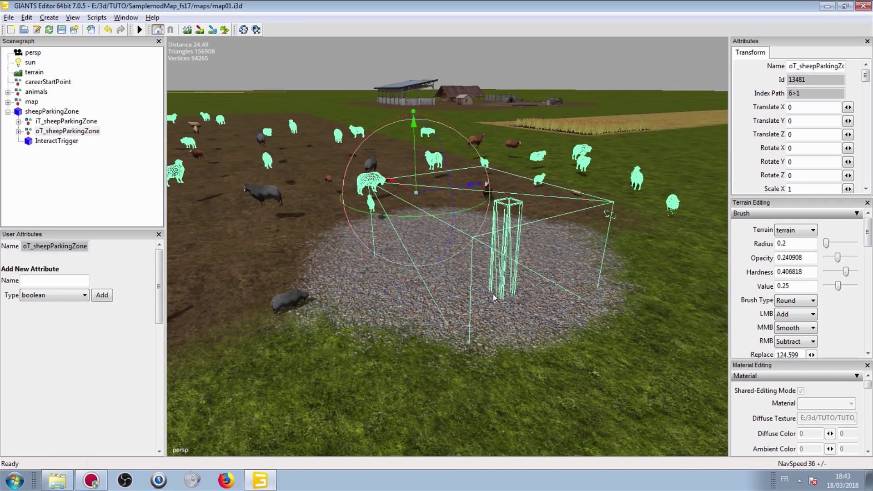
pyautogui.scroll(3, 490, 298)
pyautogui.keyDown('alt'); pyautogui.moveTo(585, 387); pyautogui.dragTo(393, 350); pyautogui.keyUp('alt')
pyautogui.keyDown('alt'); pyautogui.moveTo(393, 350); pyautogui.dragTo(361, 168, button='middle'); pyautogui.keyUp('alt')
pyautogui.keyDown('alt'); pyautogui.moveTo(362, 260); pyautogui.dragTo(255, 254); pyautogui.keyUp('alt')
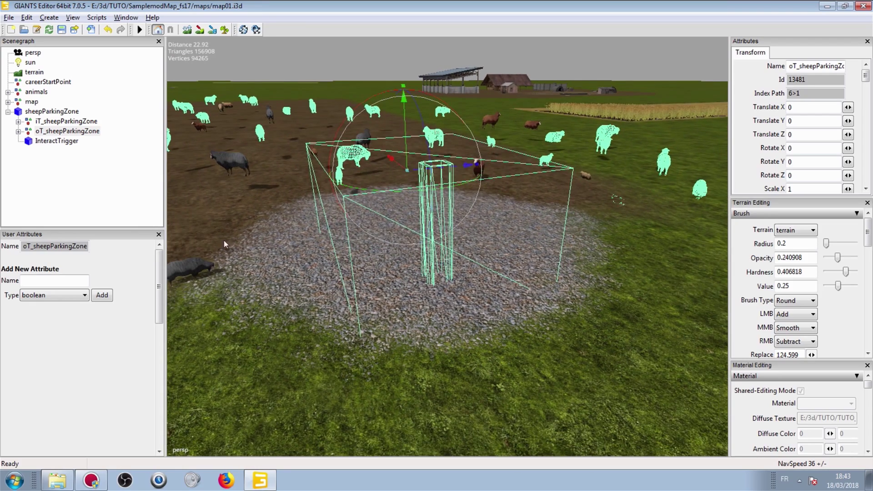
# - Inspect the iT_sheepParkingZone objects and the SiloTrigger under Produkt1 on the gravel patch
pyautogui.click(67, 121)
pyautogui.click(19, 121)
pyautogui.click(18, 122)
pyautogui.click(18, 131)
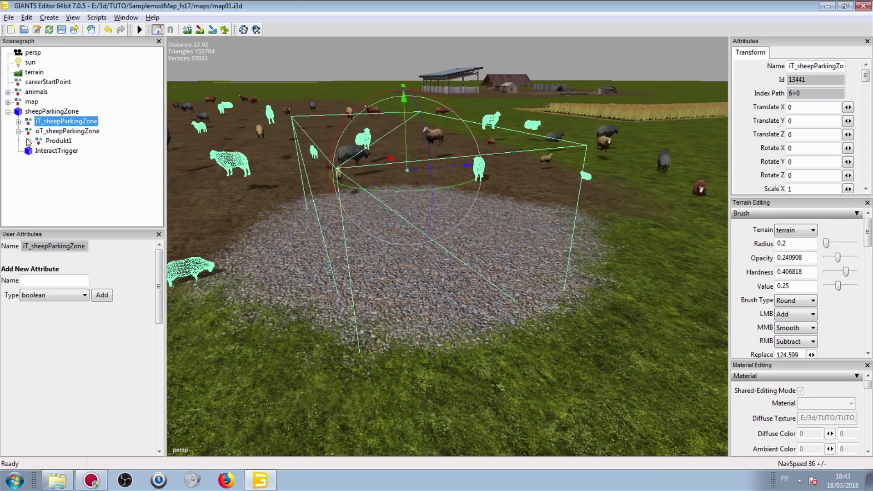
pyautogui.click(29, 141)
pyautogui.click(58, 154)
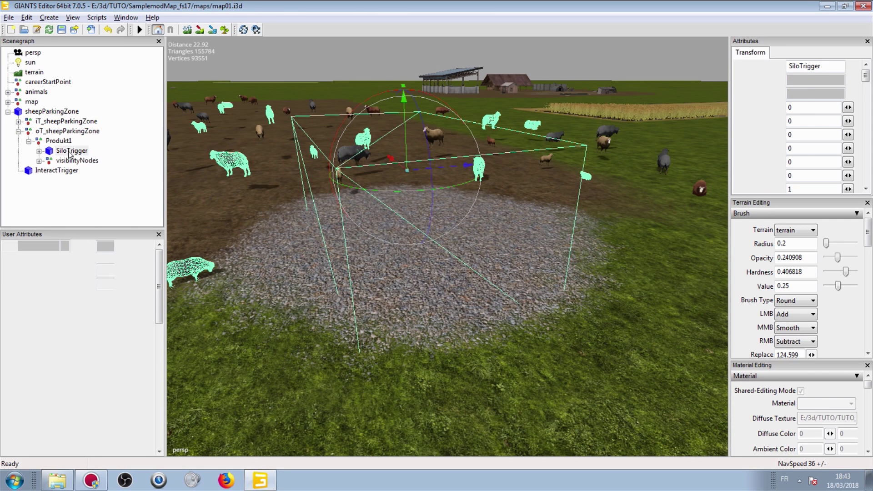
pyautogui.scroll(-5, 242, 157)
pyautogui.keyDown('alt'); pyautogui.moveTo(247, 178); pyautogui.dragTo(291, 184); pyautogui.keyUp('alt')
pyautogui.moveTo(291, 184); pyautogui.dragTo(383, 173, button='middle')
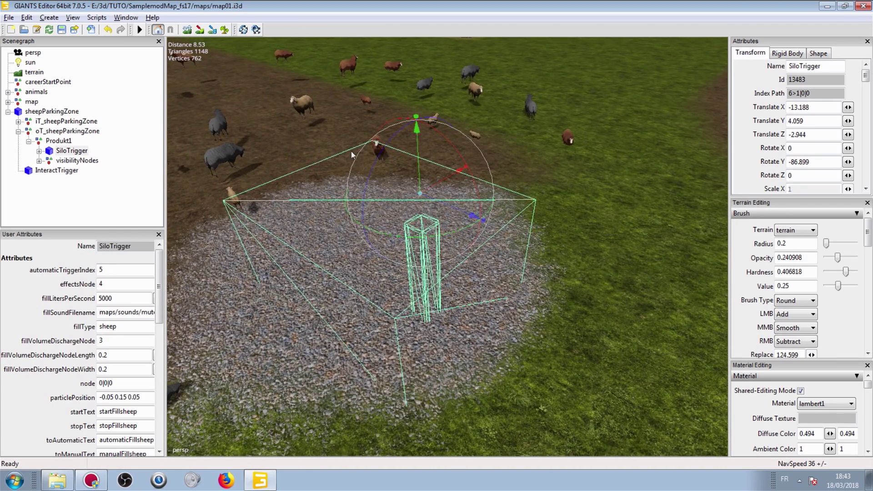
# - Collapse and select the whole sheepParkingZone, and examine all its sheep and triggers from near and far
pyautogui.click(9, 112)
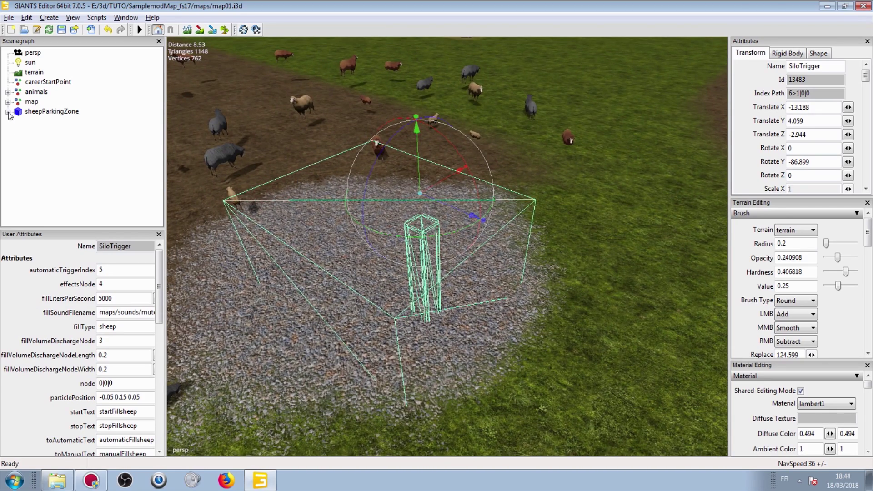
pyautogui.click(29, 112)
pyautogui.scroll(-5, 371, 172)
pyautogui.keyDown('alt'); pyautogui.moveTo(366, 175); pyautogui.dragTo(380, 189); pyautogui.keyUp('alt')
pyautogui.keyDown('alt'); pyautogui.moveTo(379, 189); pyautogui.dragTo(303, 141, button='middle'); pyautogui.keyUp('alt')
pyautogui.scroll(3, 303, 140)
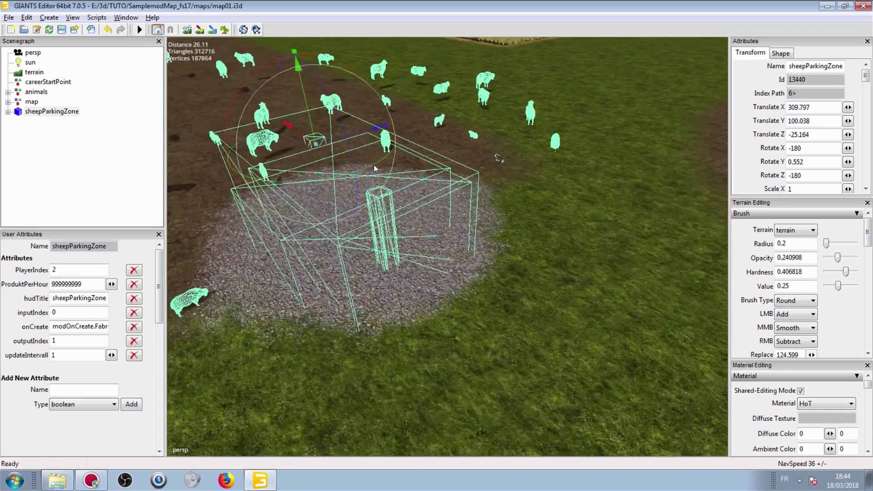
pyautogui.scroll(-1, 233, 255)
pyautogui.scroll(5, 420, 242)
pyautogui.keyDown('alt'); pyautogui.moveTo(418, 241); pyautogui.dragTo(391, 244); pyautogui.keyUp('alt')
pyautogui.scroll(-6, 440, 223)
pyautogui.scroll(-2, 440, 223)
pyautogui.moveTo(440, 223)
pyautogui.keyDown('alt'); pyautogui.mouseDown()
pyautogui.moveTo(438, 241)
pyautogui.moveTo(419, 219)
pyautogui.moveTo(449, 236)
pyautogui.mouseUp(); pyautogui.keyUp('alt')
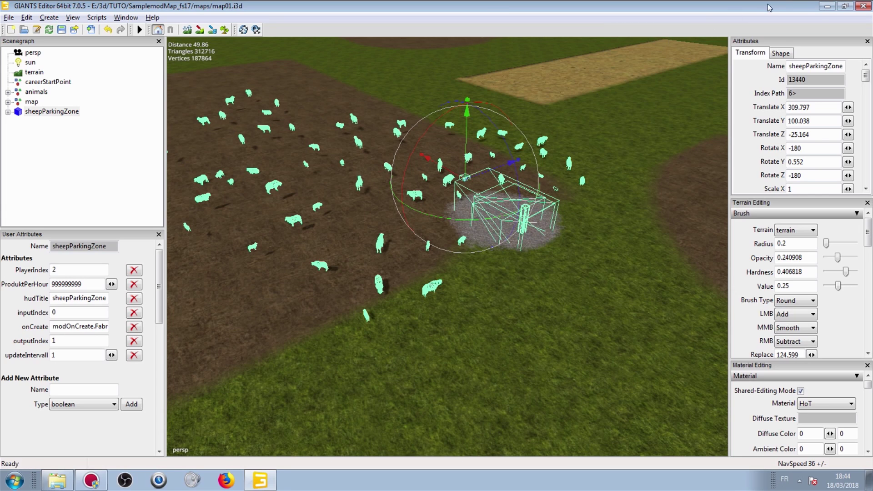
# - Close the map editor and copy the mod's sheep_parking_zone folder into the maps folder of SamplemodMap_fs17
pyautogui.click(863, 4)
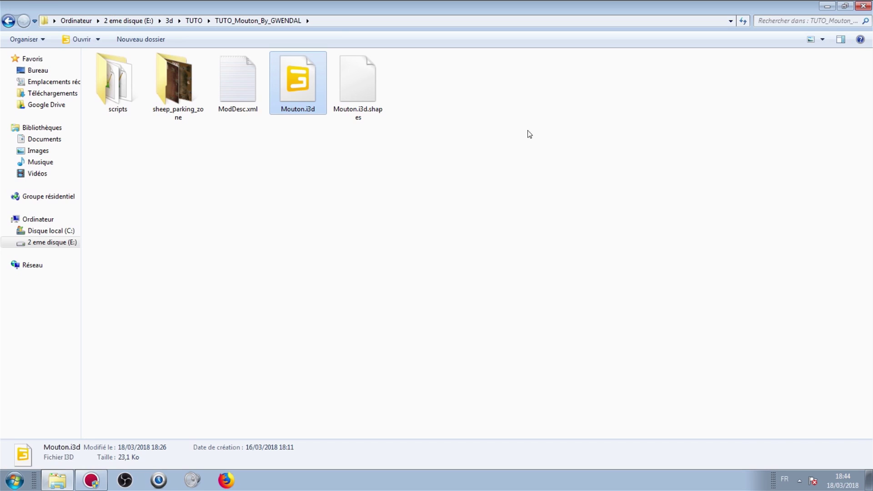
pyautogui.click(180, 67)
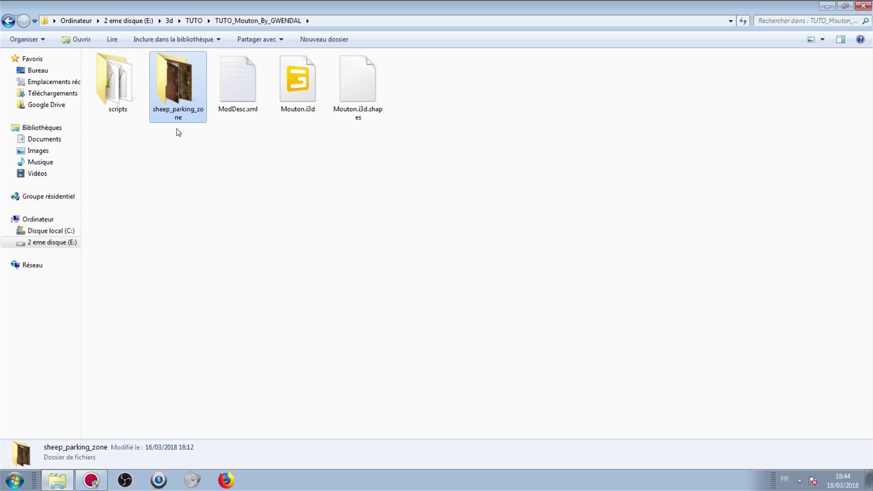
pyautogui.click(194, 21)
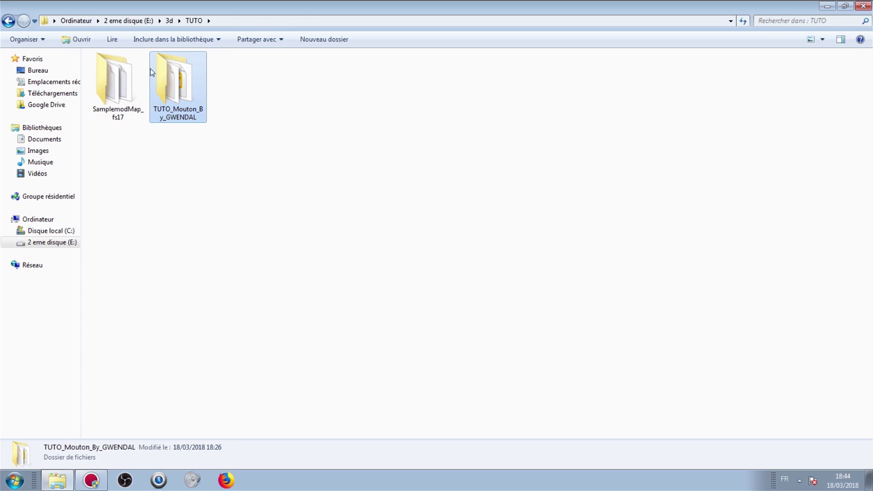
pyautogui.doubleClick(126, 76)
pyautogui.doubleClick(126, 78)
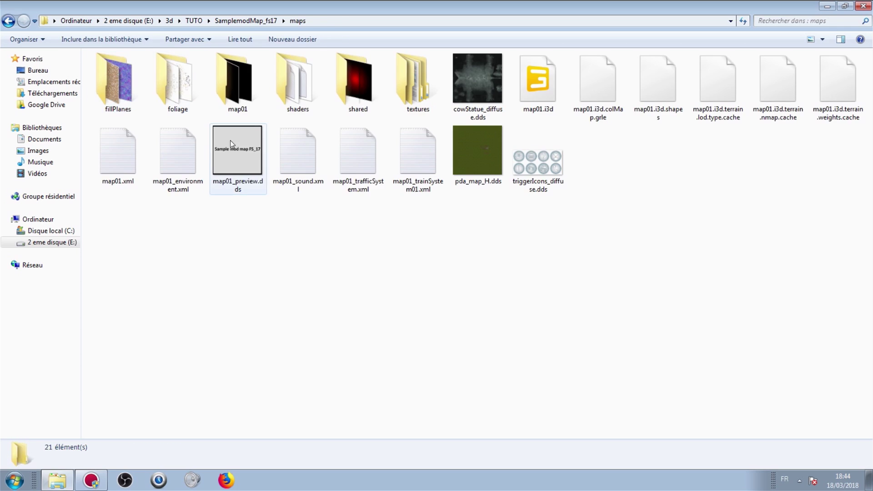
pyautogui.rightClick(260, 269)
pyautogui.click(307, 342)
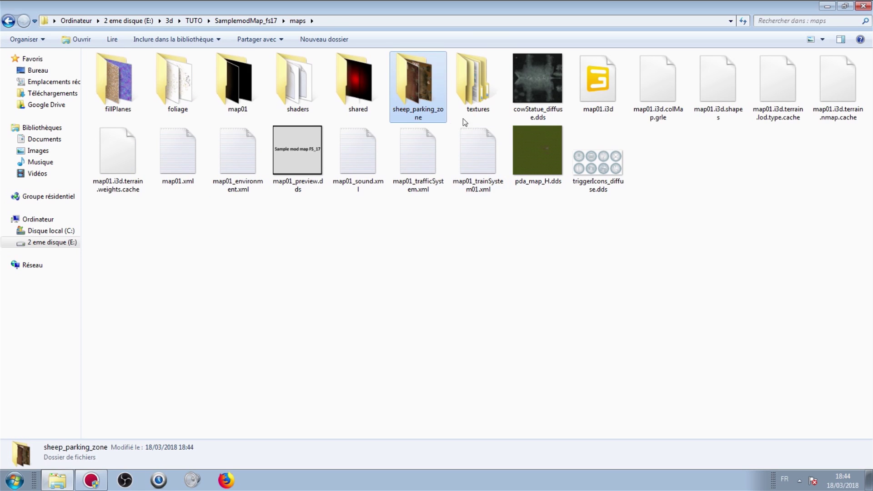
# - Open map01.i3d in Notepad++ and go to the Owca texture entries at the end of the Files section
pyautogui.click(586, 79)
pyautogui.rightClick(586, 78)
pyautogui.click(605, 96)
pyautogui.scroll(-18, 327, 128)
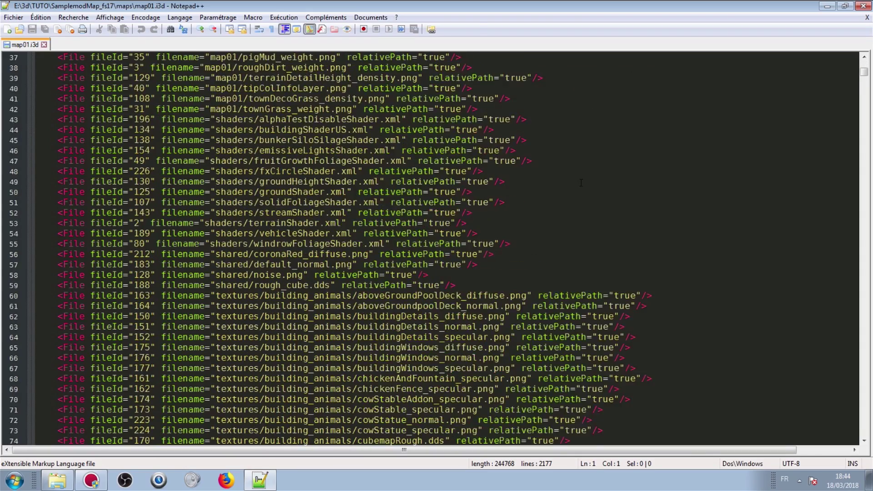
pyautogui.moveTo(866, 76); pyautogui.dragTo(865, 105)
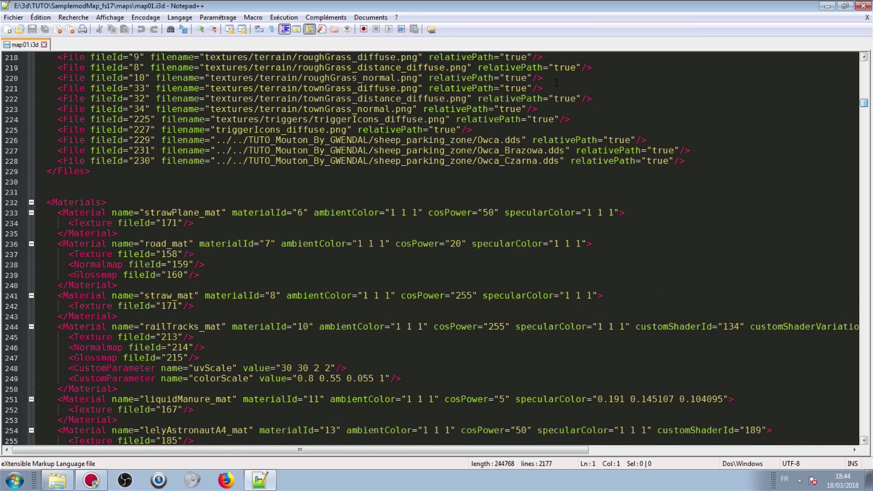
# - Shorten the paths of Owca.dds, Owca_Brazowa.dds and Owca_Czarna.dds to start at sheep_parking_zone/, save map01.i3d and close Notepad++
pyautogui.click(374, 140)
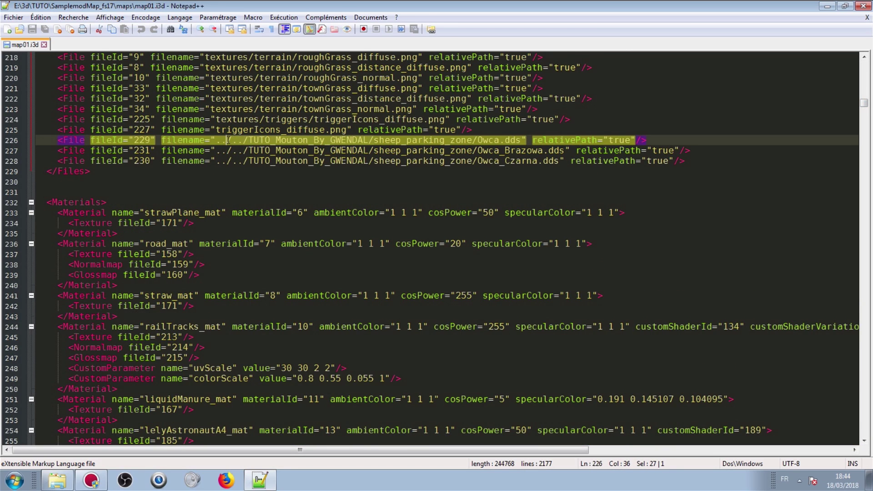
pyautogui.press('Delete')
pyautogui.moveTo(216, 150); pyautogui.dragTo(249, 150)
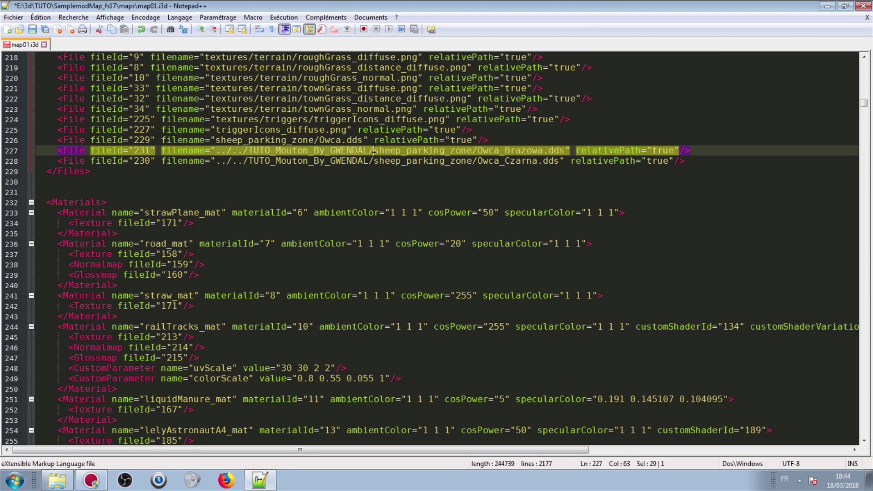
pyautogui.press('Delete')
pyautogui.moveTo(374, 161); pyautogui.dragTo(333, 156)
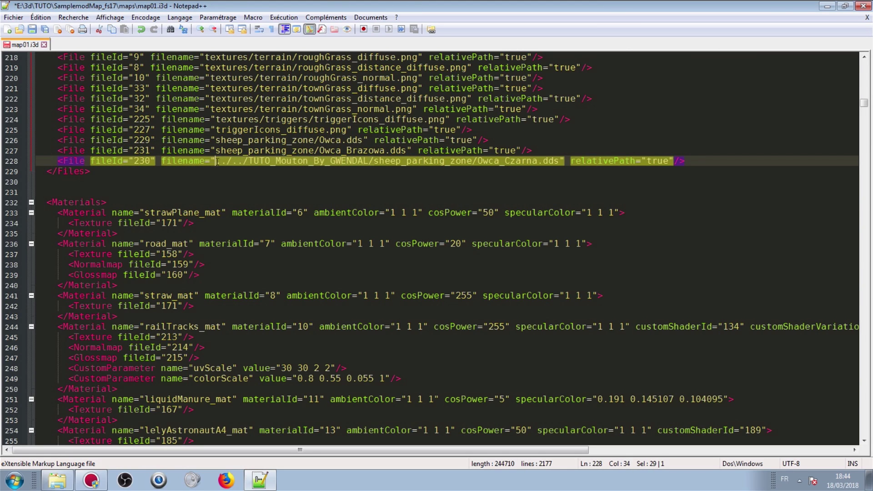
pyautogui.press('Delete')
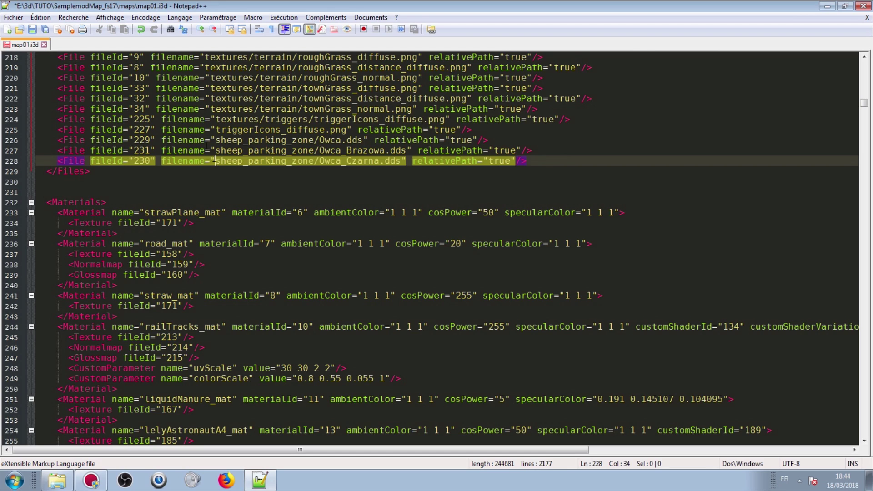
pyautogui.click(33, 29)
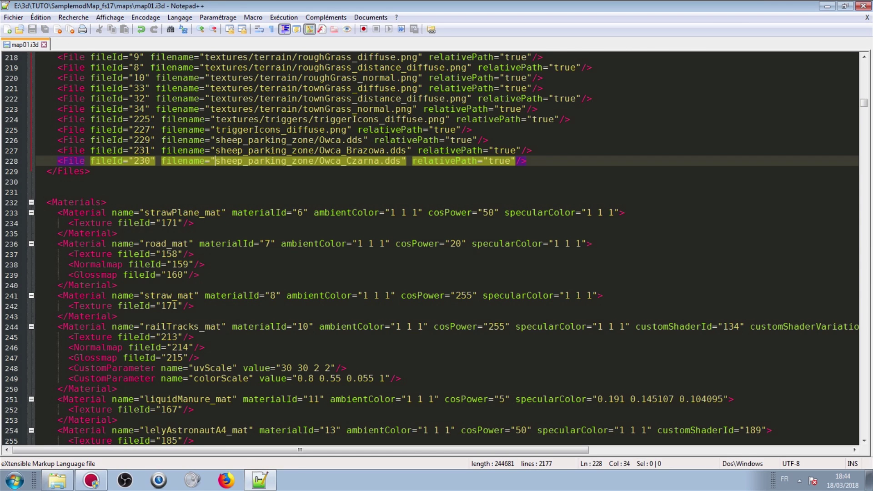
pyautogui.click(863, 6)
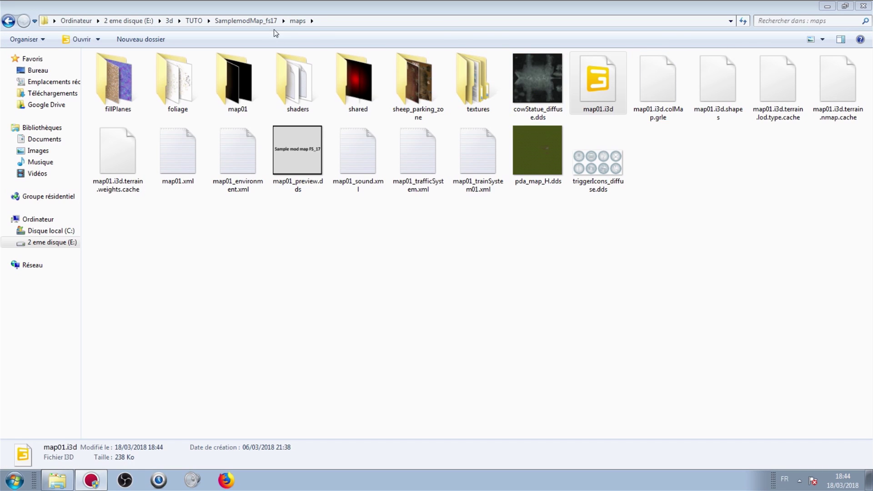
pyautogui.click(430, 93)
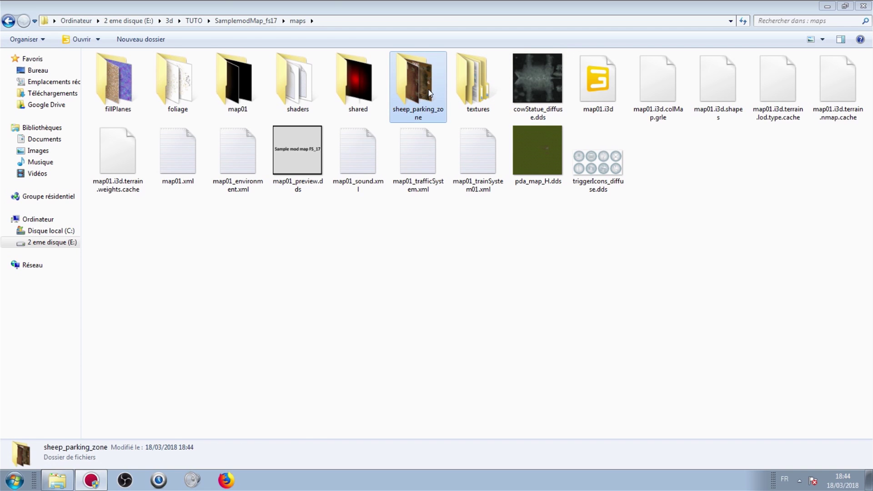
pyautogui.hotkey('ctrl', 'a')
pyautogui.rightClick(430, 91)
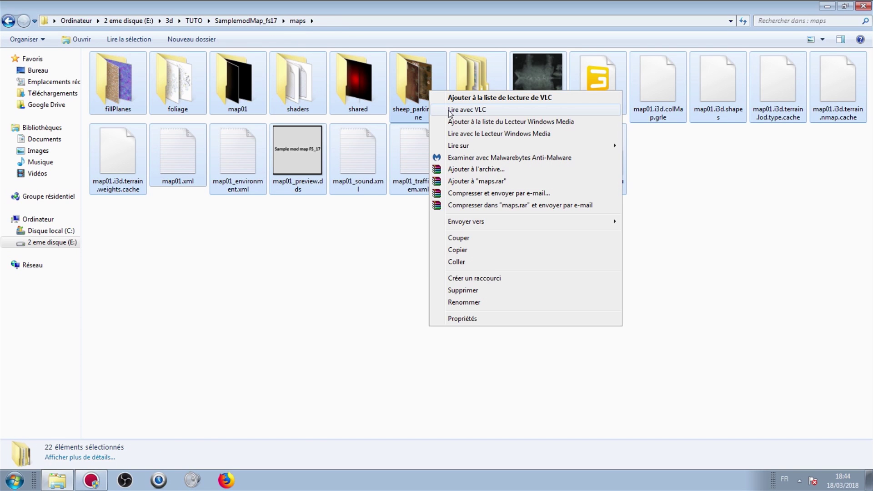
pyautogui.click(464, 170)
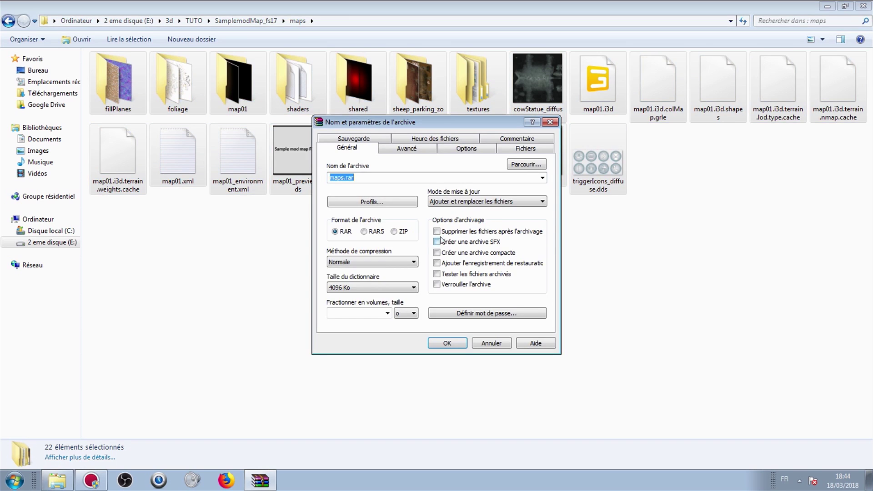
pyautogui.click(391, 231)
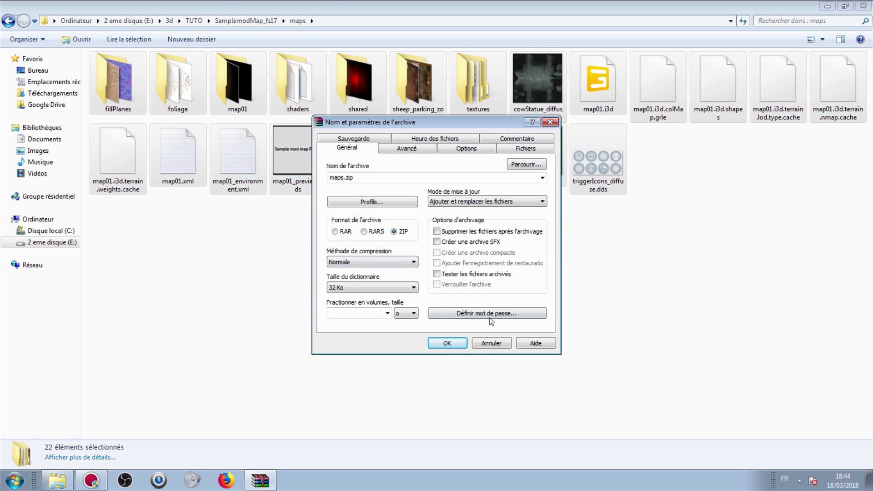
pyautogui.click(491, 343)
# - Archive the entire contents of the SamplemodMap_fs17 folder as a ZIP file named SamplemodMap_fs17
pyautogui.click(246, 21)
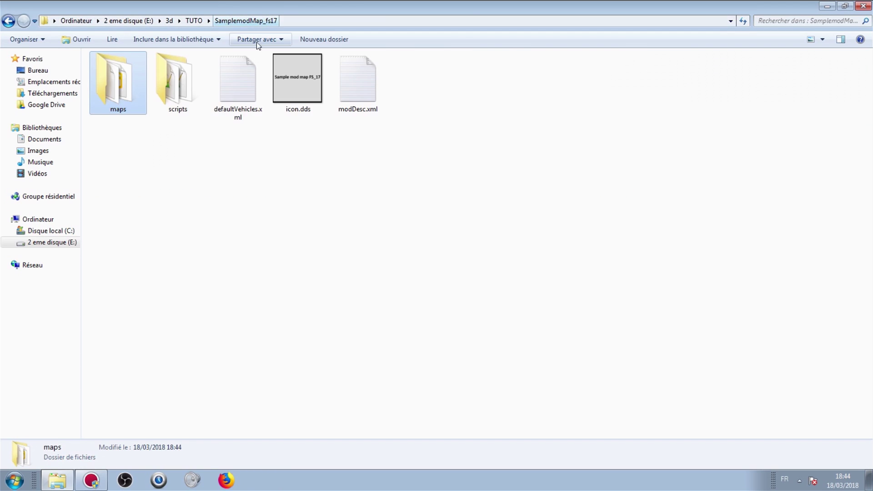
pyautogui.hotkey('ctrl', 'a')
pyautogui.rightClick(279, 72)
pyautogui.click(327, 89)
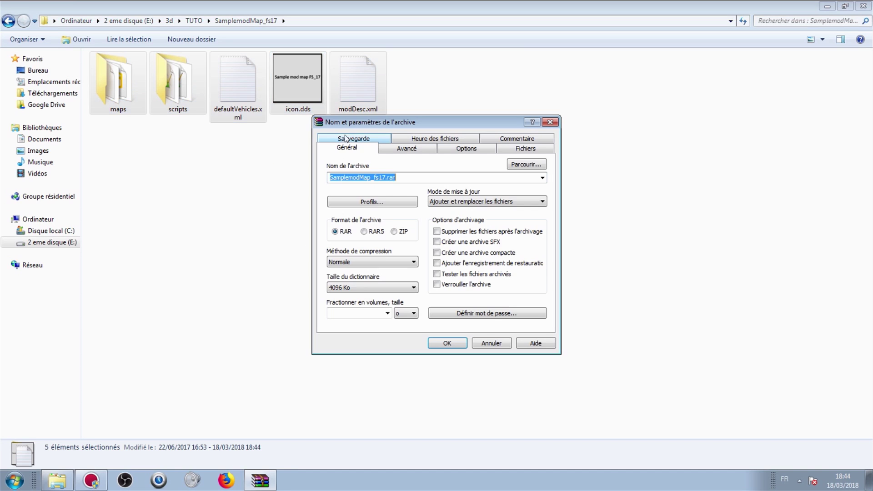
pyautogui.click(394, 231)
pyautogui.click(448, 344)
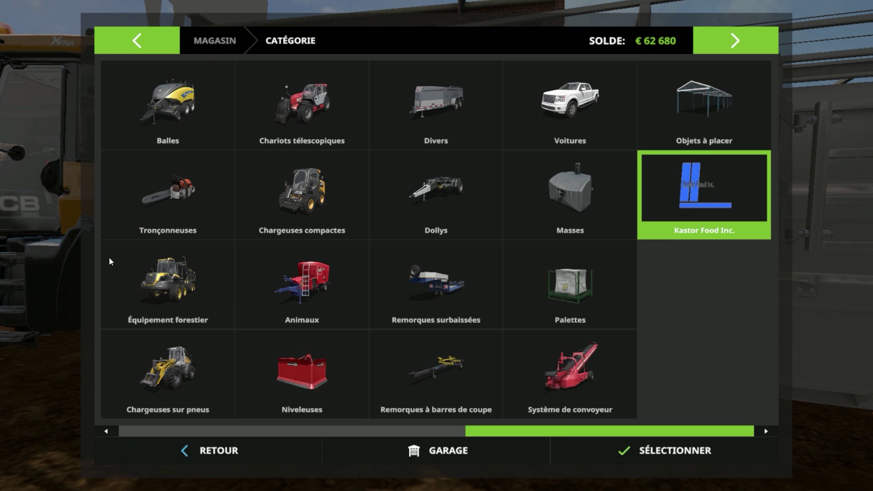
# - Test the map in Farming Simulator 17, choosing the Kastor Food Inc. shop category and walking across the sheep park's gravel patch
pyautogui.click(727, 227)
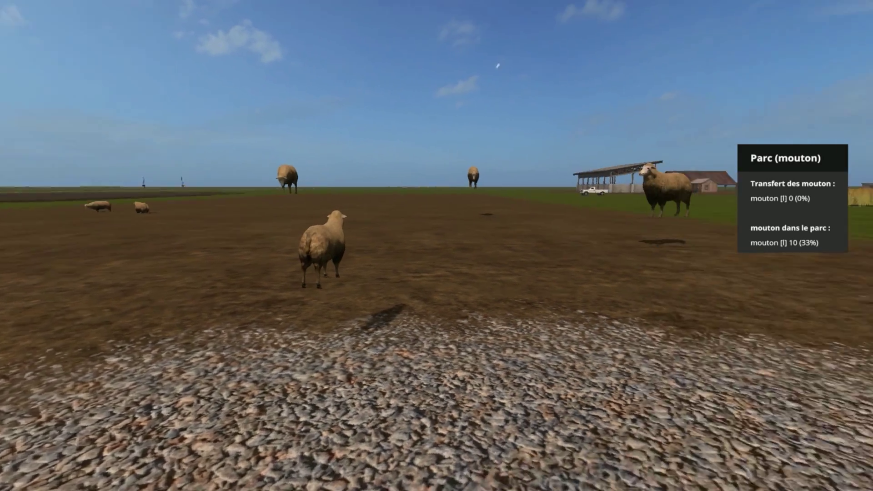
pyautogui.press('w')
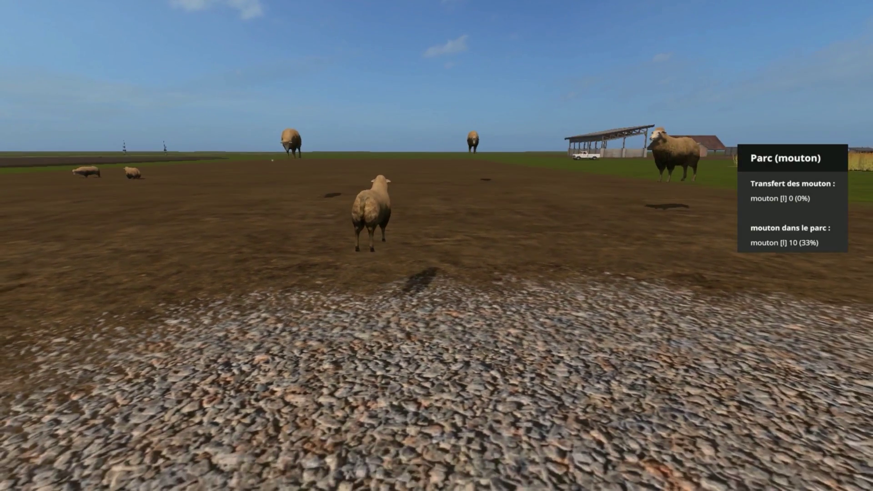